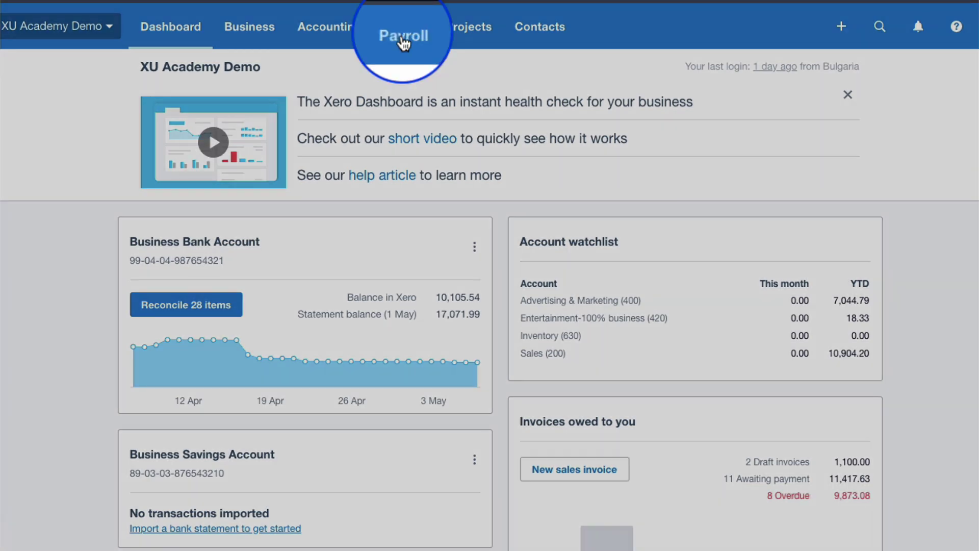
Step: Open the Payroll menu from the XU Academy Demo dashboard
{"action": "left_click", "coordinate": [403, 30]}
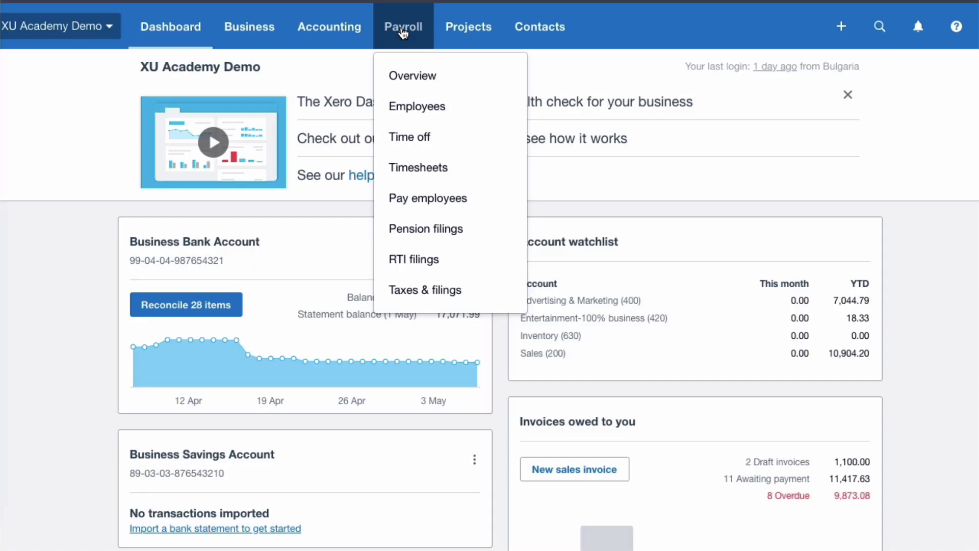
Step: Process a draft Calendar Month pay run ending 31 May 2020 from Pay employees
{"action": "left_click", "coordinate": [433, 202]}
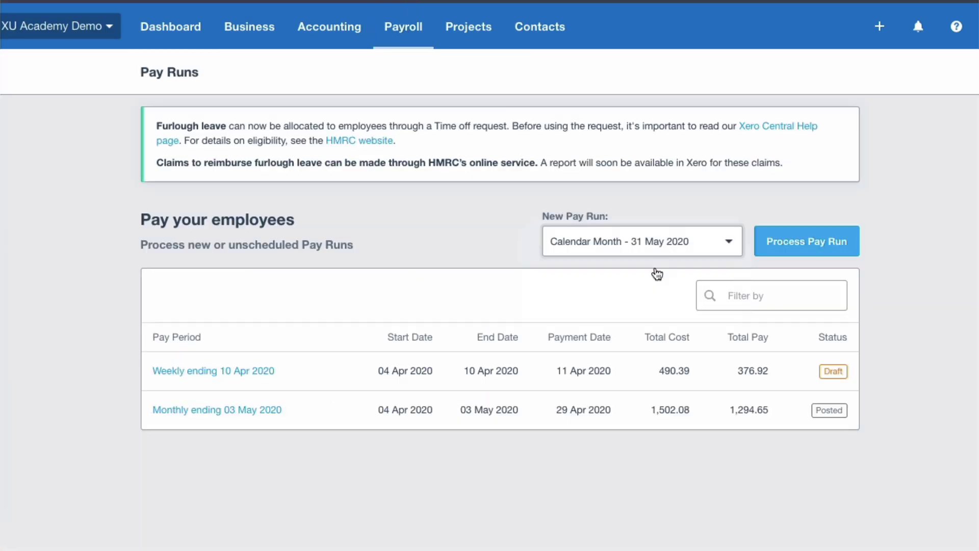
{"action": "left_click", "coordinate": [808, 245]}
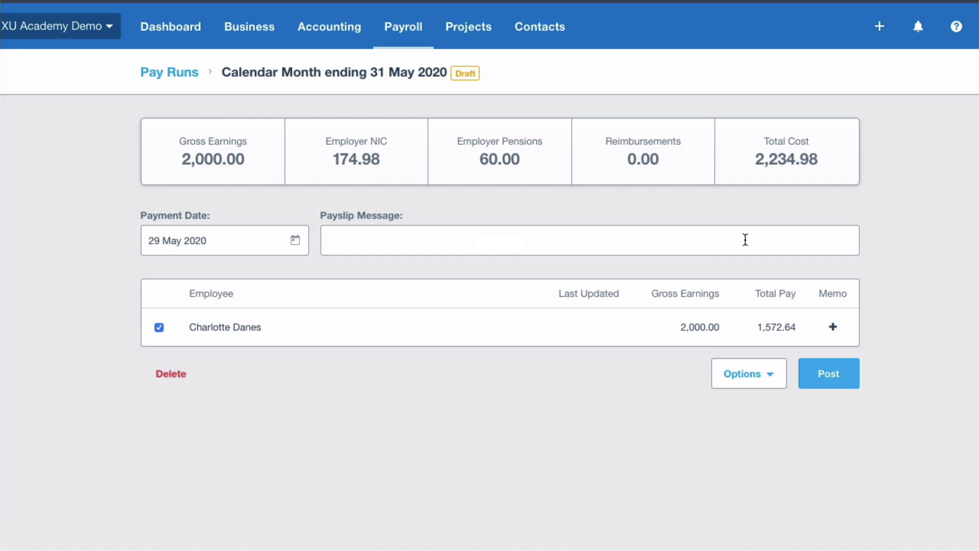
Step: Open the employee's payslip and check 126 regular hours (2,000.00) and the 5% NEST deduction
{"action": "left_click", "coordinate": [234, 332]}
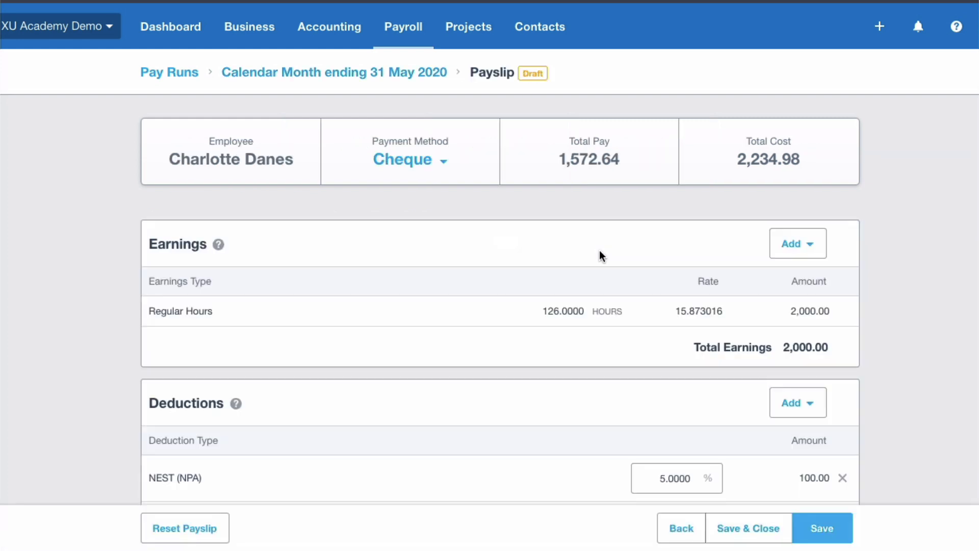
{"action": "scroll", "coordinate": [599, 248], "scroll_direction": "down", "scroll_amount": 3}
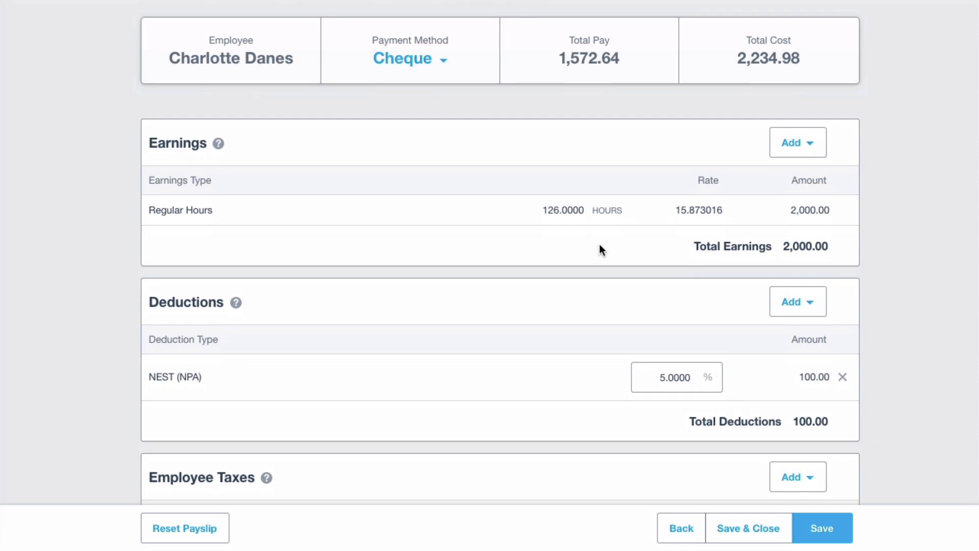
{"action": "scroll", "coordinate": [599, 245], "scroll_direction": "down", "scroll_amount": 1}
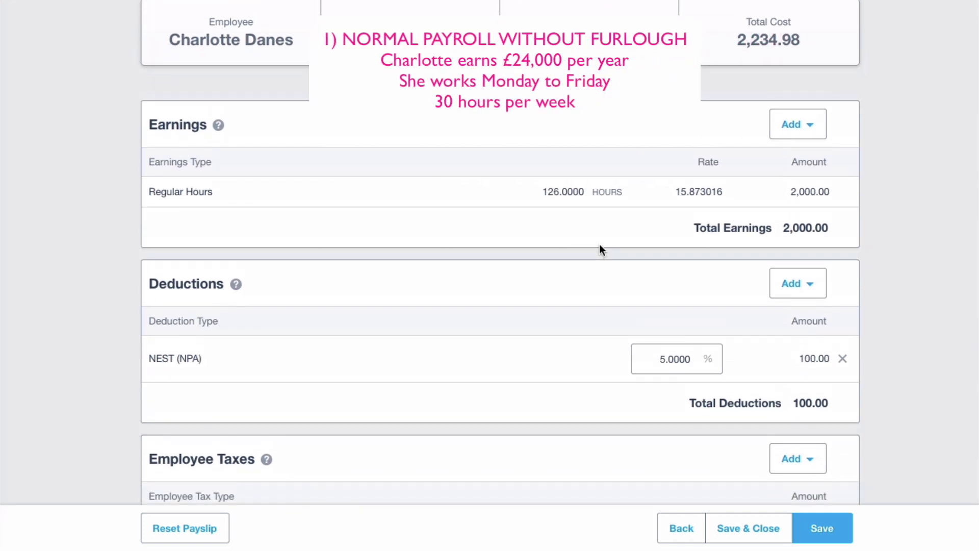
{"action": "scroll", "coordinate": [600, 248], "scroll_direction": "up", "scroll_amount": 1}
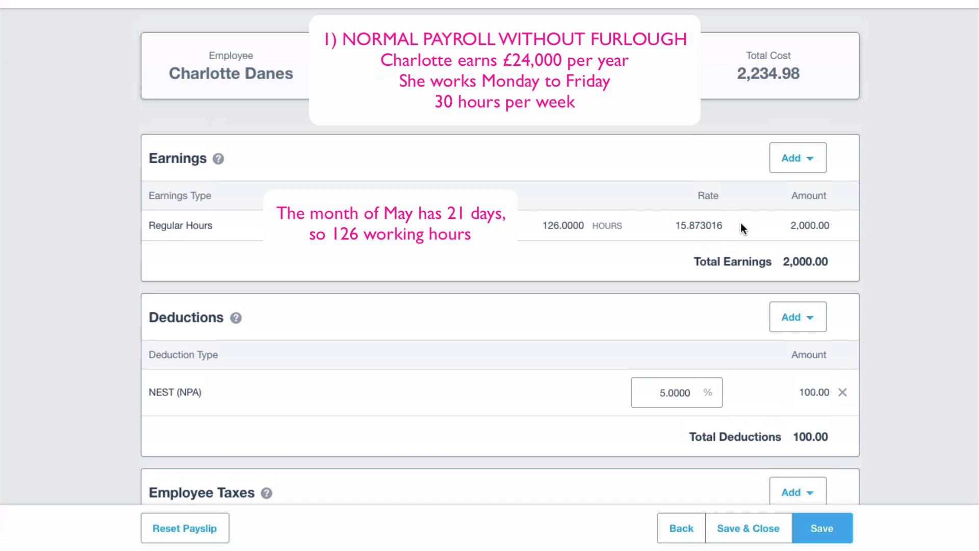
Step: Scroll through the payslip's deductions, taxes and employer pensions sections
{"action": "scroll", "coordinate": [847, 229], "scroll_direction": "down", "scroll_amount": 3}
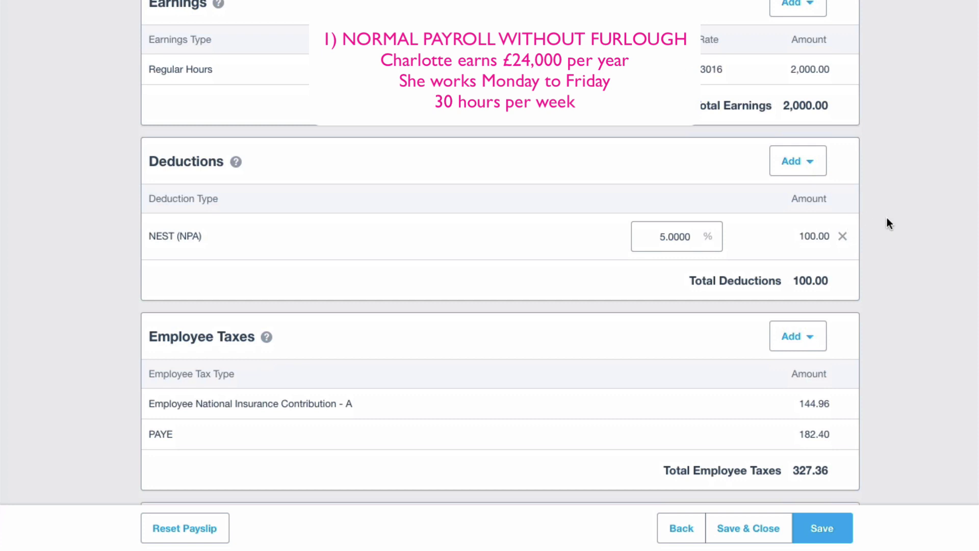
{"action": "scroll", "coordinate": [887, 223], "scroll_direction": "up", "scroll_amount": 1}
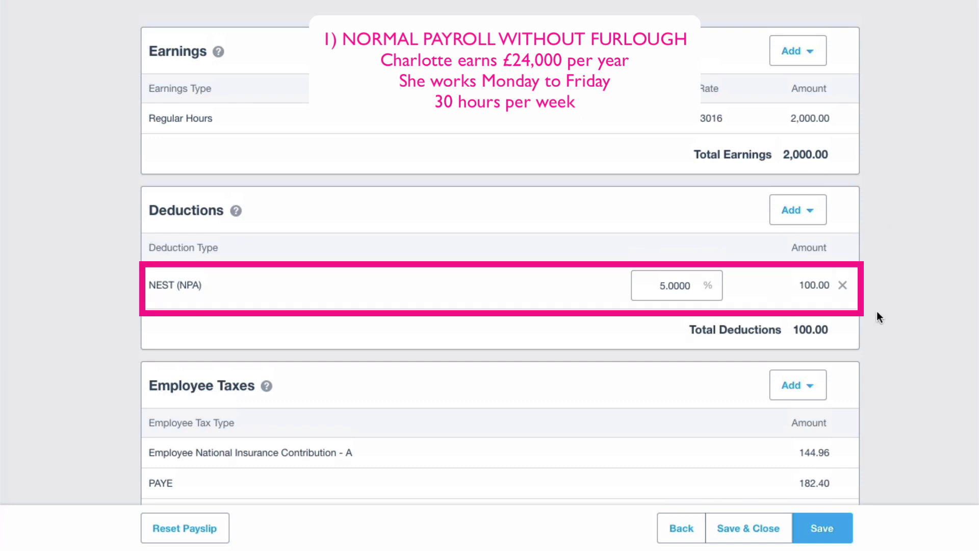
{"action": "scroll", "coordinate": [876, 316], "scroll_direction": "down", "scroll_amount": 2}
{"action": "scroll", "coordinate": [877, 312], "scroll_direction": "down", "scroll_amount": 6}
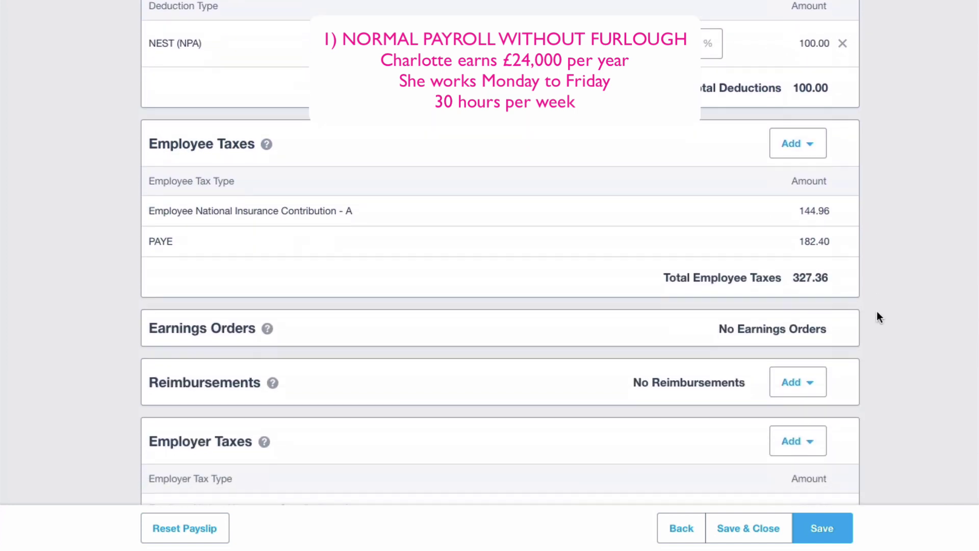
{"action": "scroll", "coordinate": [877, 312], "scroll_direction": "down", "scroll_amount": 4}
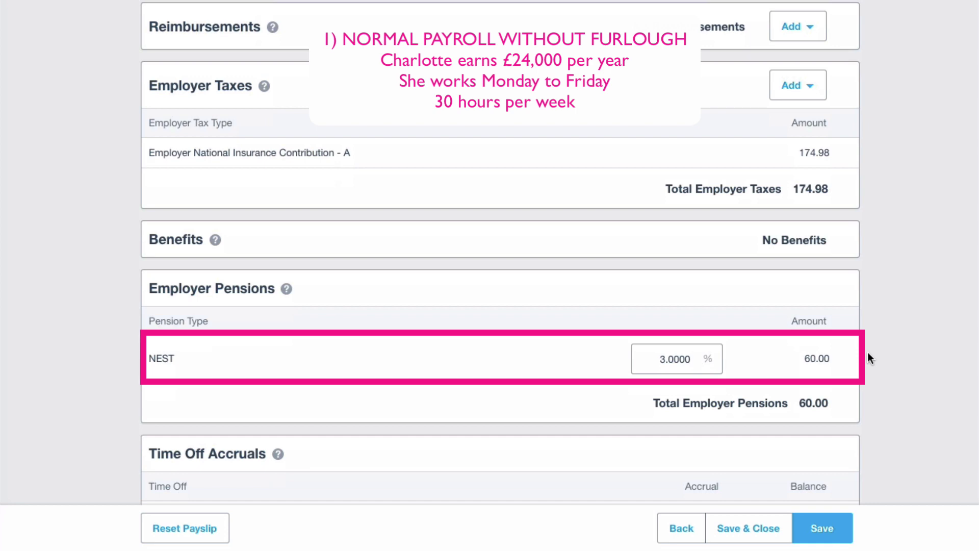
{"action": "scroll", "coordinate": [869, 355], "scroll_direction": "up", "scroll_amount": 8}
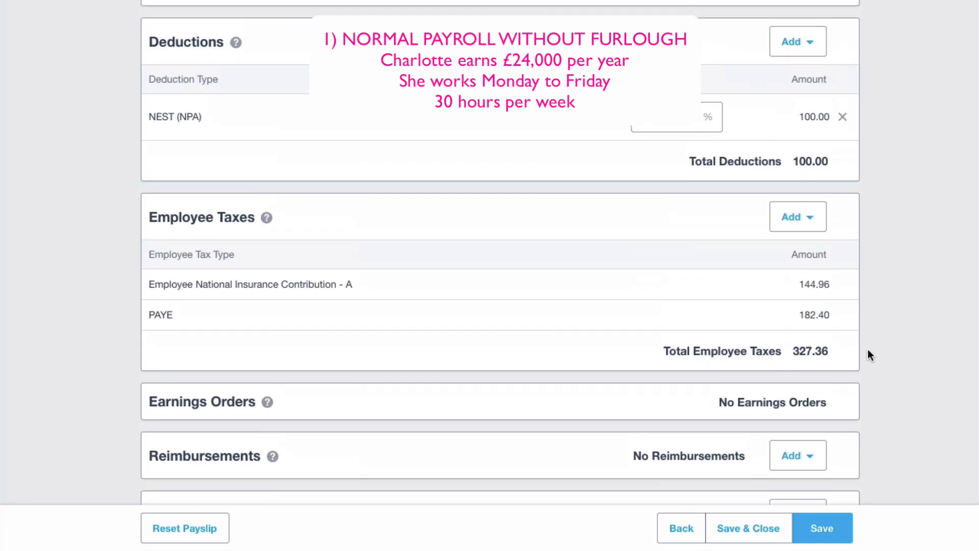
{"action": "scroll", "coordinate": [870, 355], "scroll_direction": "up", "scroll_amount": 7}
{"action": "scroll", "coordinate": [869, 355], "scroll_direction": "down", "scroll_amount": 6}
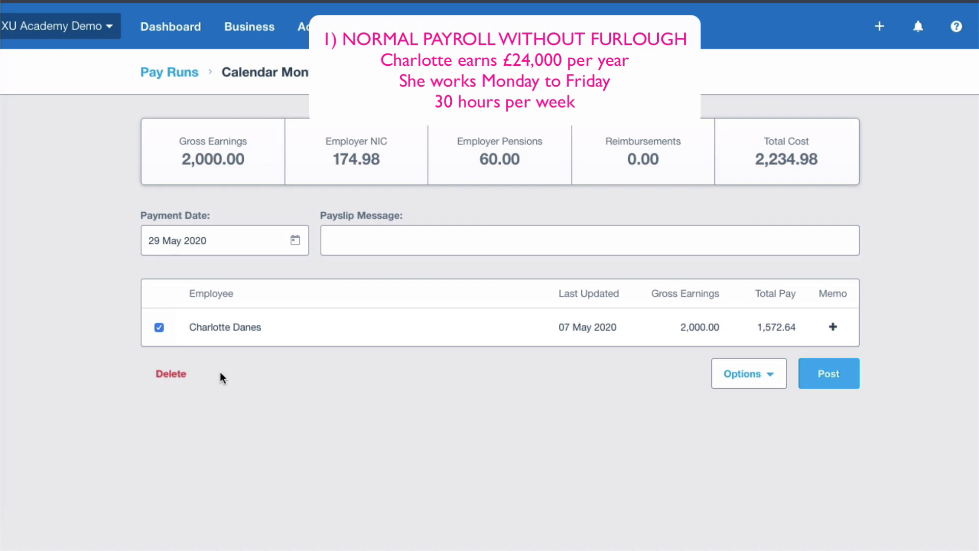
Step: Delete the draft Calendar Month pay run ending 31 May 2020
{"action": "left_click", "coordinate": [171, 374]}
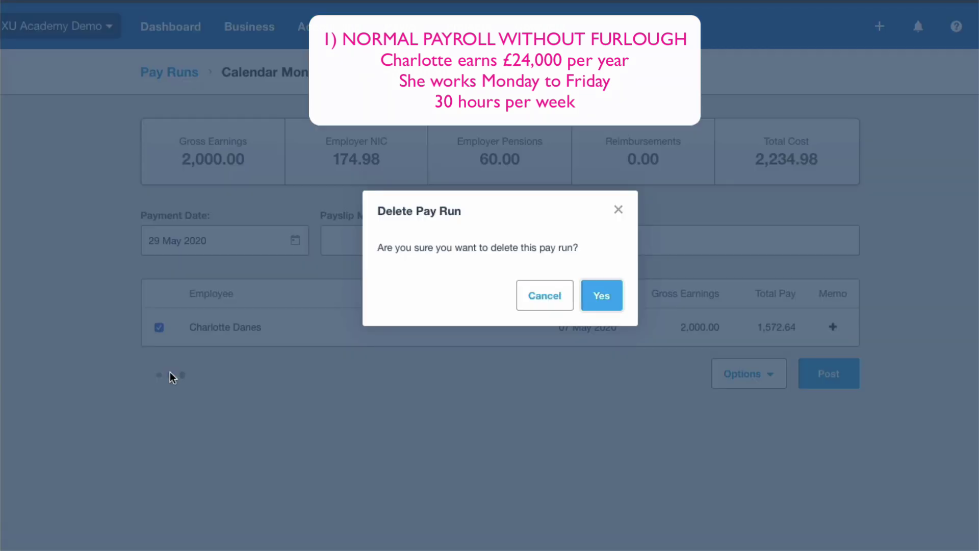
{"action": "left_click", "coordinate": [605, 296]}
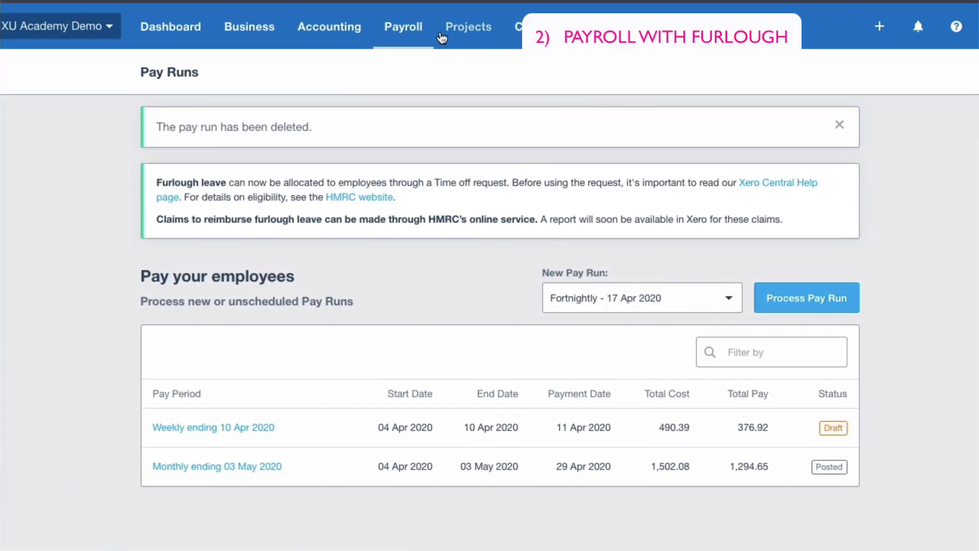
{"action": "left_click", "coordinate": [401, 40]}
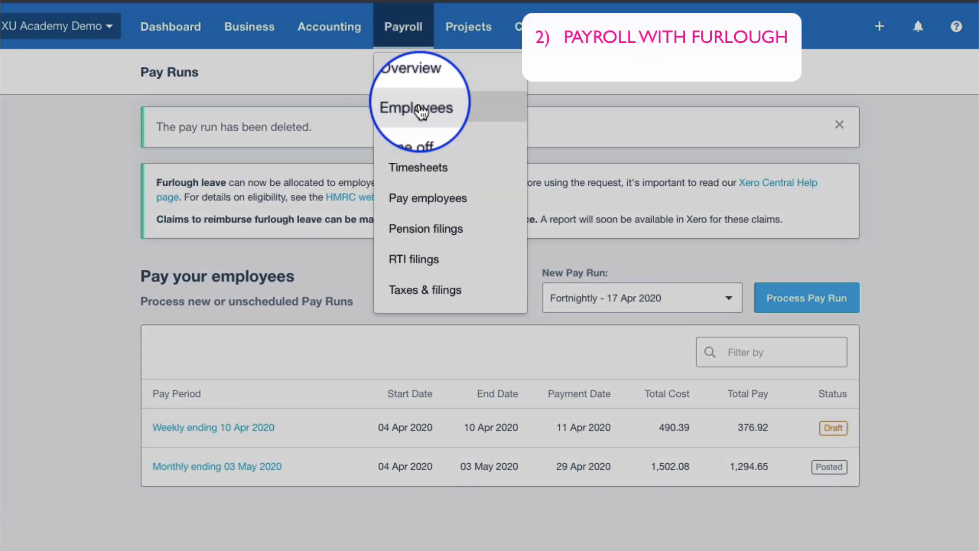
Step: Open the employee's Time Off tab, showing 120 Holiday hours, and list new time off types
{"action": "left_click", "coordinate": [419, 110]}
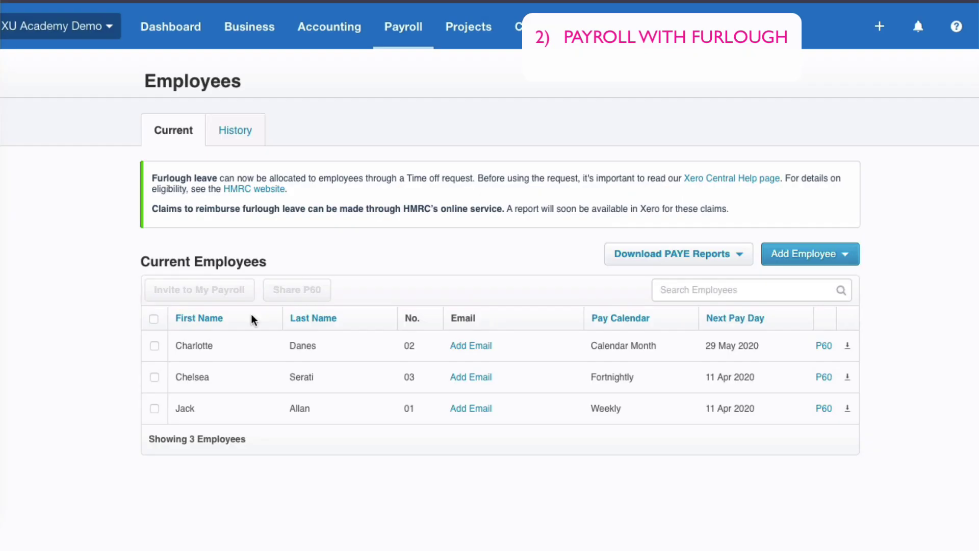
{"action": "left_click", "coordinate": [207, 347]}
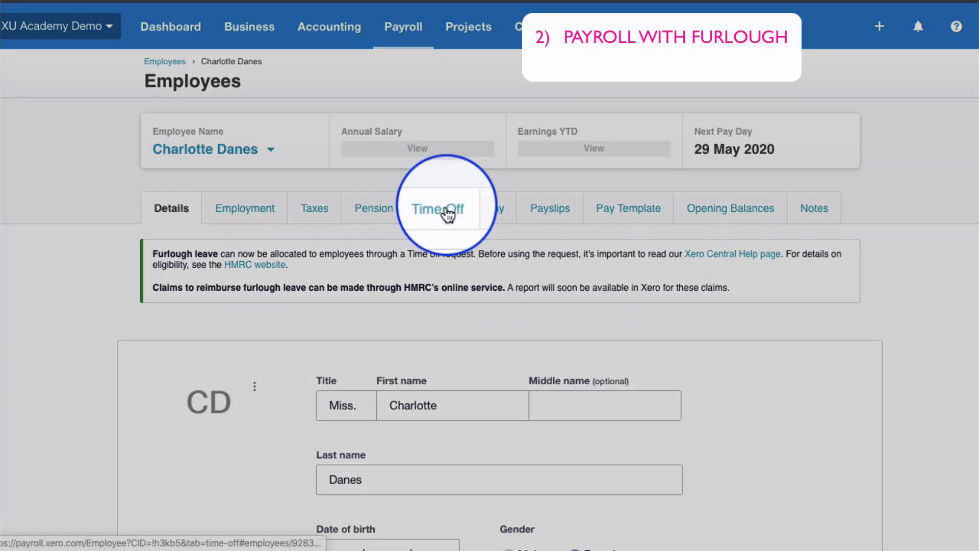
{"action": "left_click", "coordinate": [445, 210]}
{"action": "scroll", "coordinate": [695, 285], "scroll_direction": "down", "scroll_amount": 3}
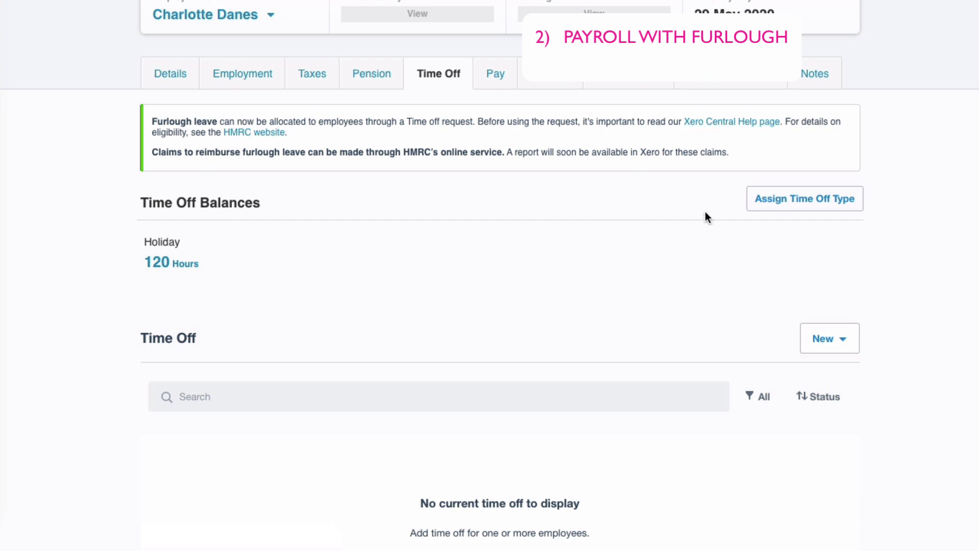
{"action": "scroll", "coordinate": [702, 218], "scroll_direction": "down", "scroll_amount": 2}
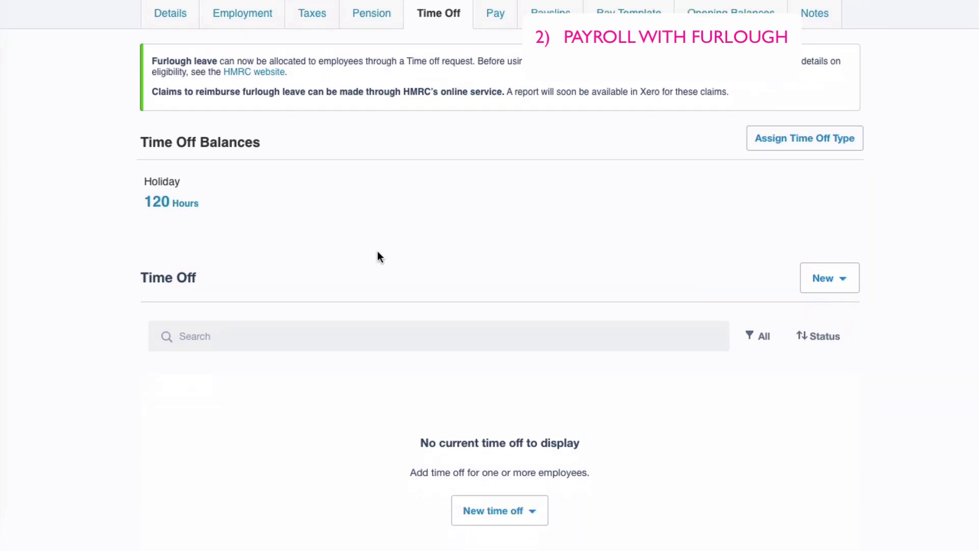
{"action": "left_click", "coordinate": [838, 280]}
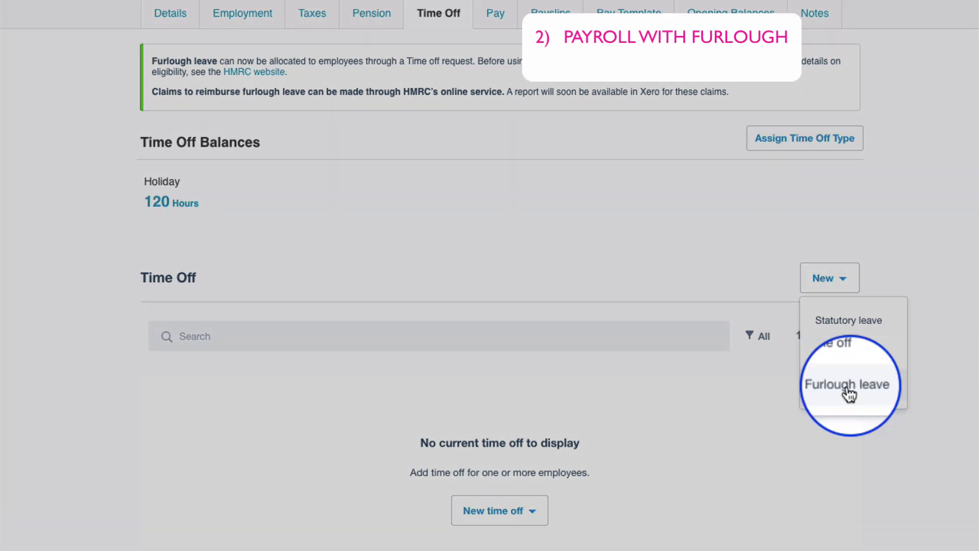
Step: Approve a 126-hour Furlough Leave request from 1 May to 31 May 2020
{"action": "left_click", "coordinate": [847, 386]}
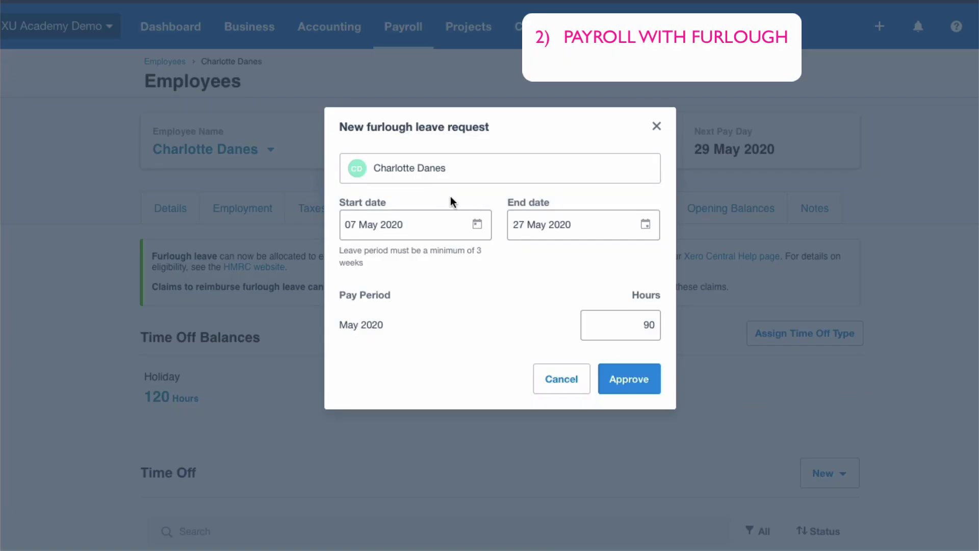
{"action": "left_click", "coordinate": [478, 225]}
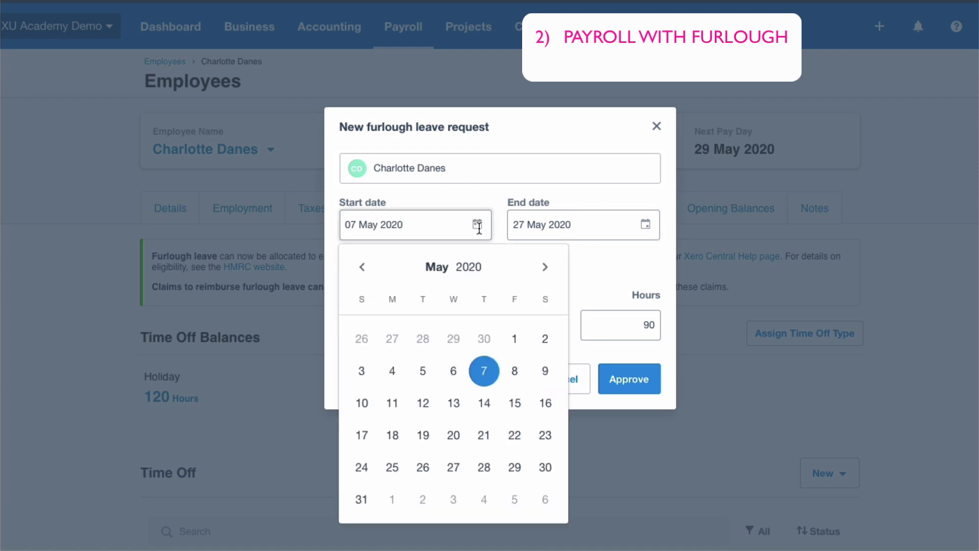
{"action": "left_click", "coordinate": [515, 339]}
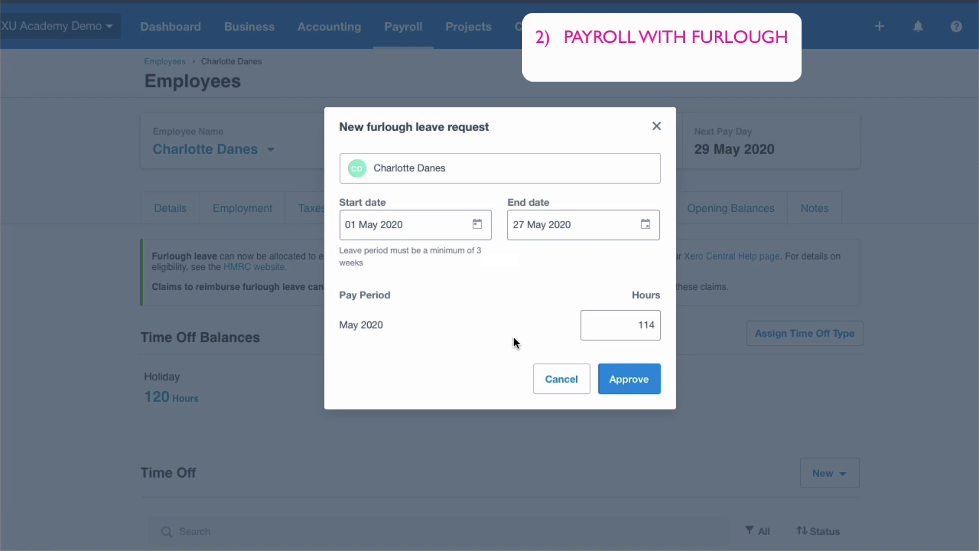
{"action": "left_click", "coordinate": [646, 225]}
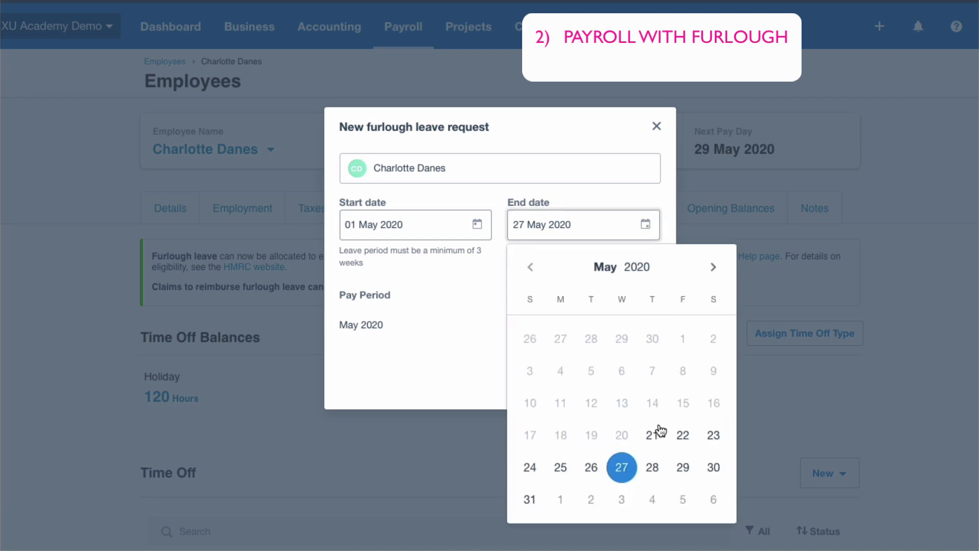
{"action": "left_click", "coordinate": [529, 501]}
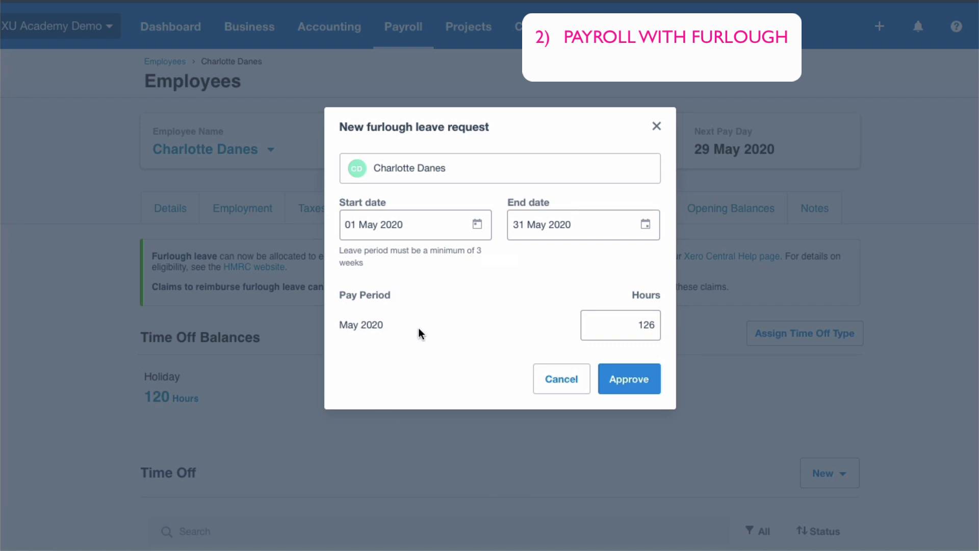
{"action": "left_click", "coordinate": [630, 386]}
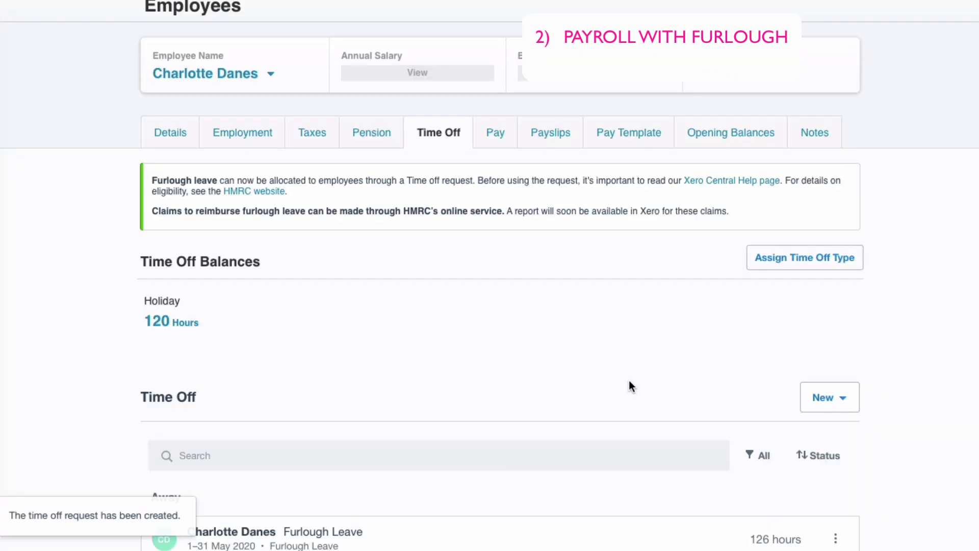
{"action": "scroll", "coordinate": [833, 324], "scroll_direction": "down", "scroll_amount": 1}
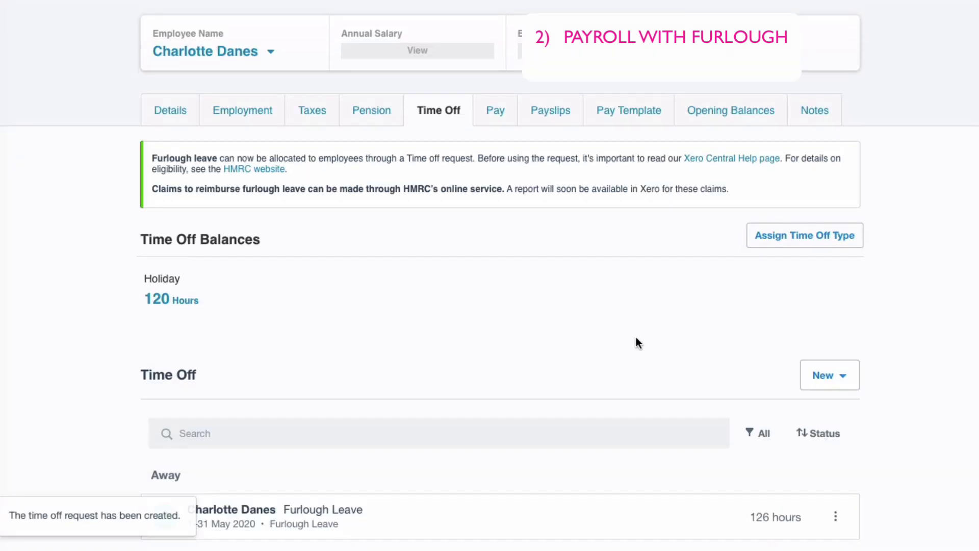
Step: Decline the May furlough leave request and go back to the dashboard
{"action": "left_click", "coordinate": [833, 519]}
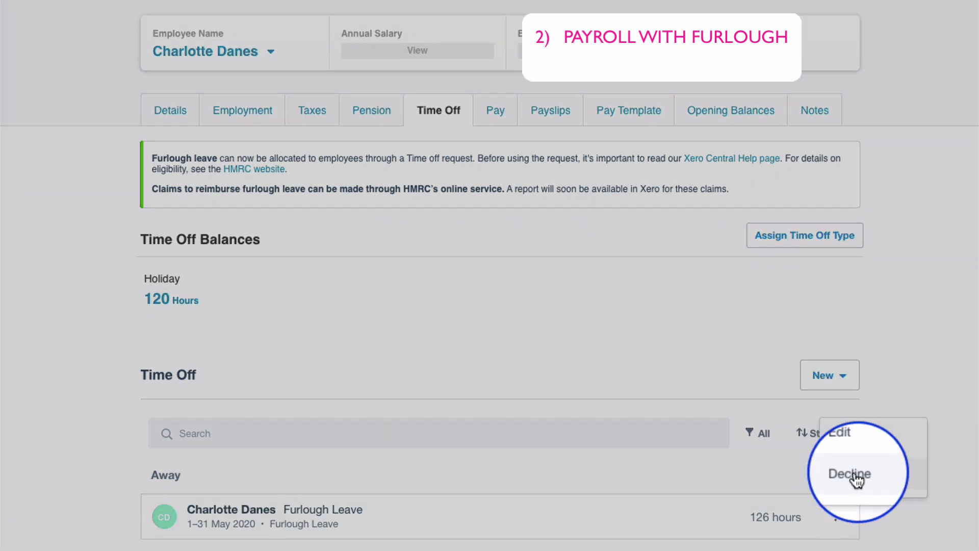
{"action": "left_click", "coordinate": [856, 478]}
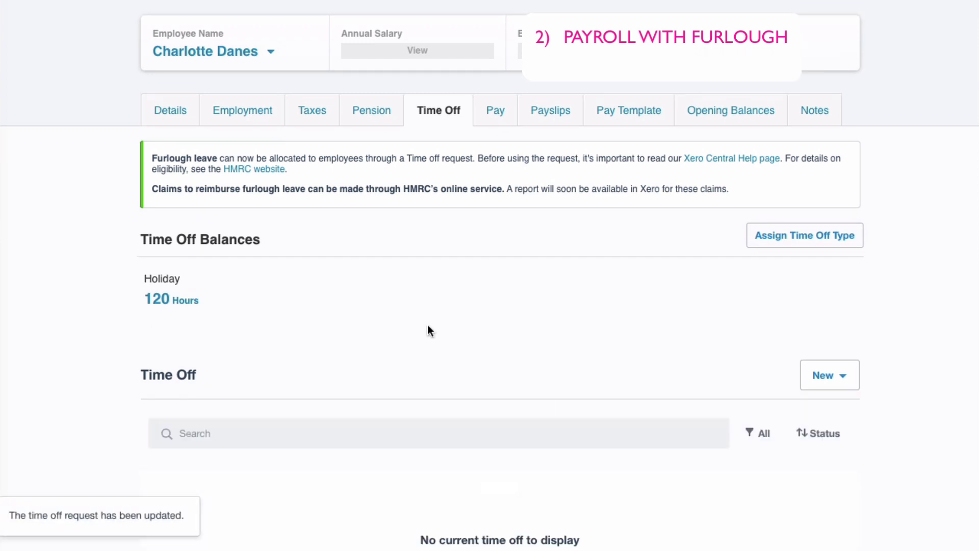
{"action": "scroll", "coordinate": [429, 329], "scroll_direction": "up", "scroll_amount": 2}
{"action": "left_click", "coordinate": [189, 29]}
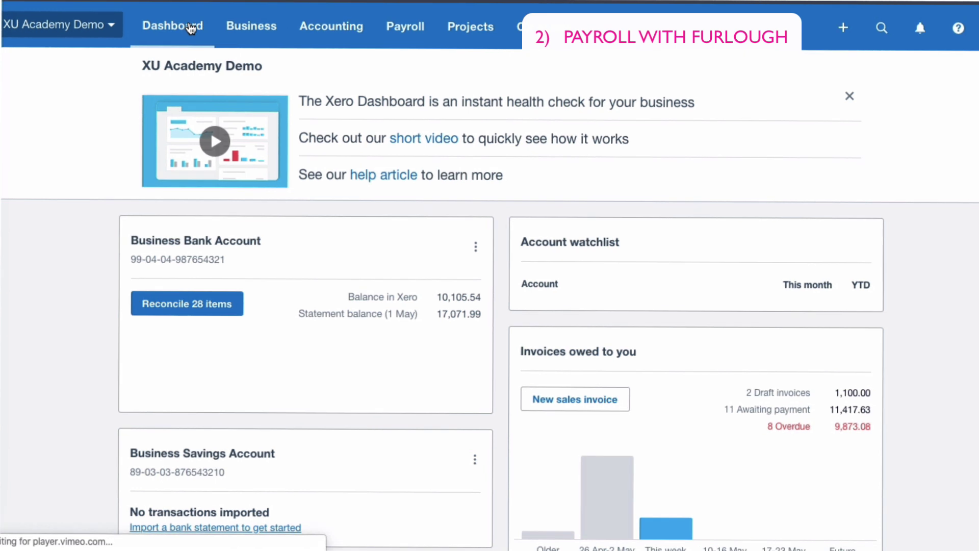
Step: Start a new Furlough leave request from the Payroll Time off page
{"action": "left_click", "coordinate": [406, 35]}
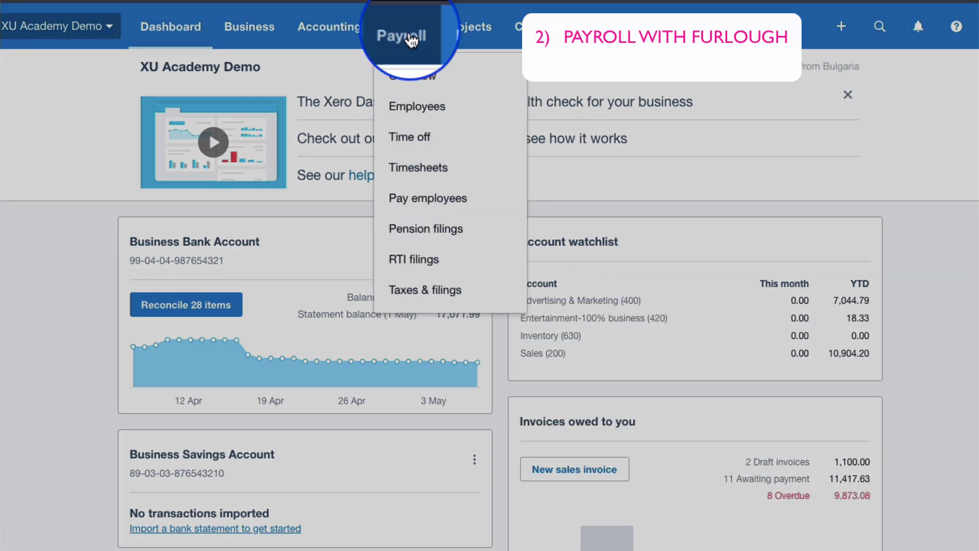
{"action": "left_click", "coordinate": [428, 151]}
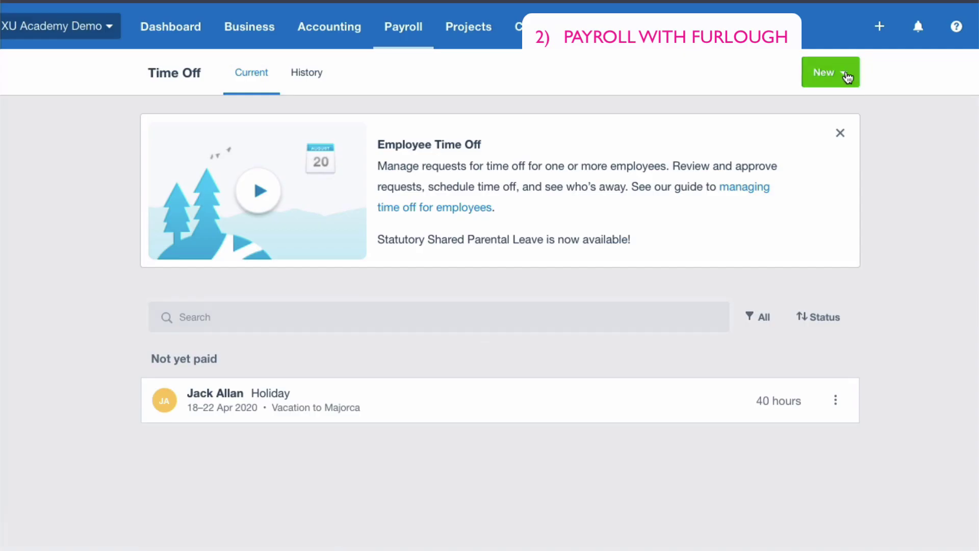
{"action": "left_click", "coordinate": [847, 75]}
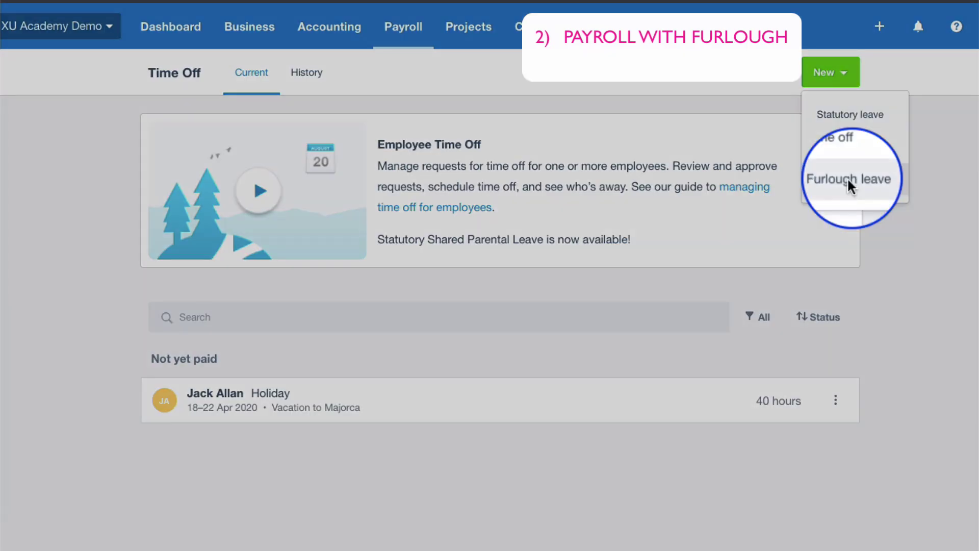
{"action": "left_click", "coordinate": [847, 180]}
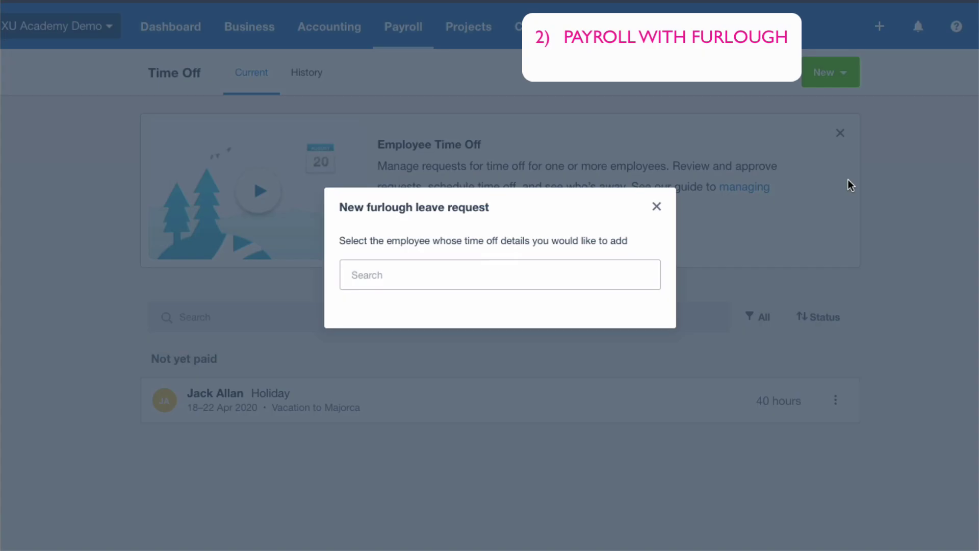
Step: Pick the employee and set the furlough dates to 1–31 May 2020
{"action": "left_click", "coordinate": [479, 278]}
{"action": "type", "text": "c"}
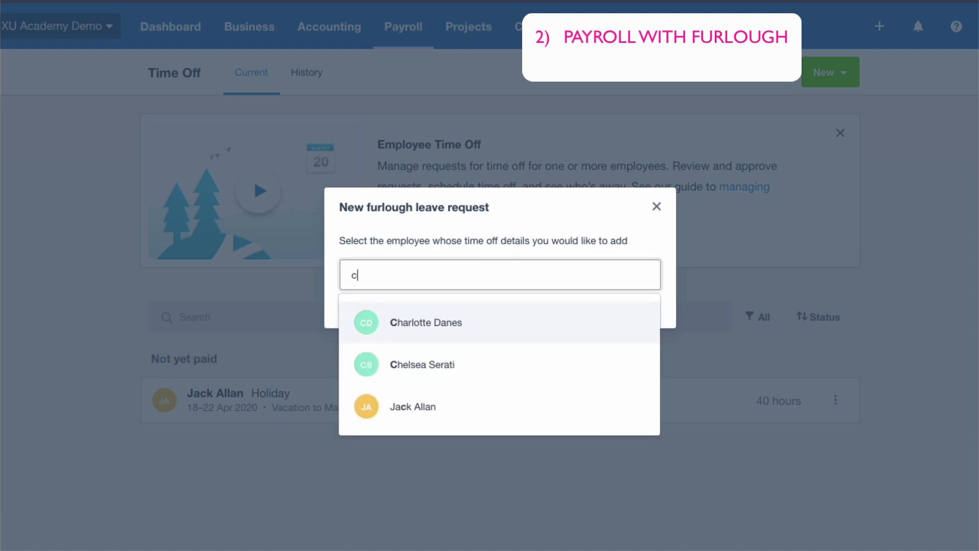
{"action": "left_click", "coordinate": [427, 320]}
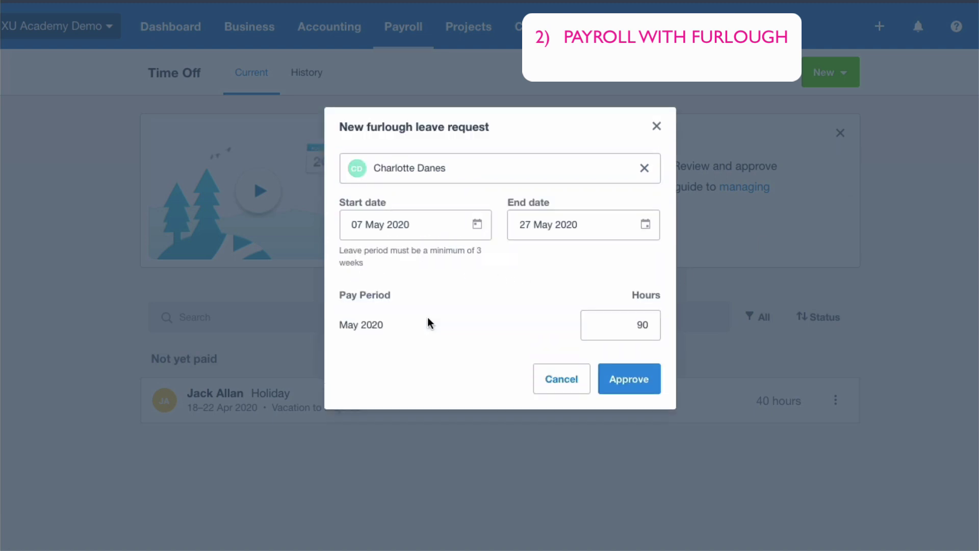
{"action": "left_click", "coordinate": [477, 225]}
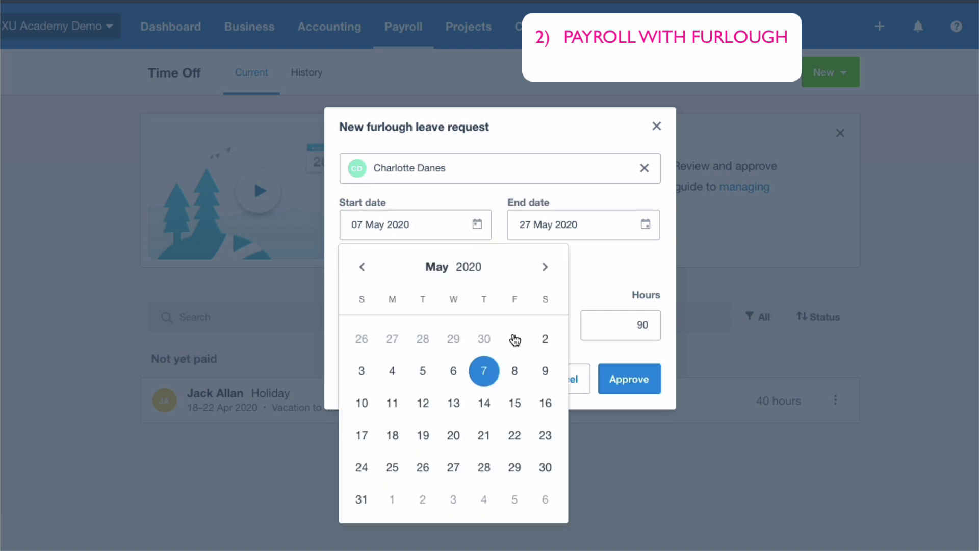
{"action": "left_click", "coordinate": [514, 339]}
{"action": "left_click", "coordinate": [645, 224]}
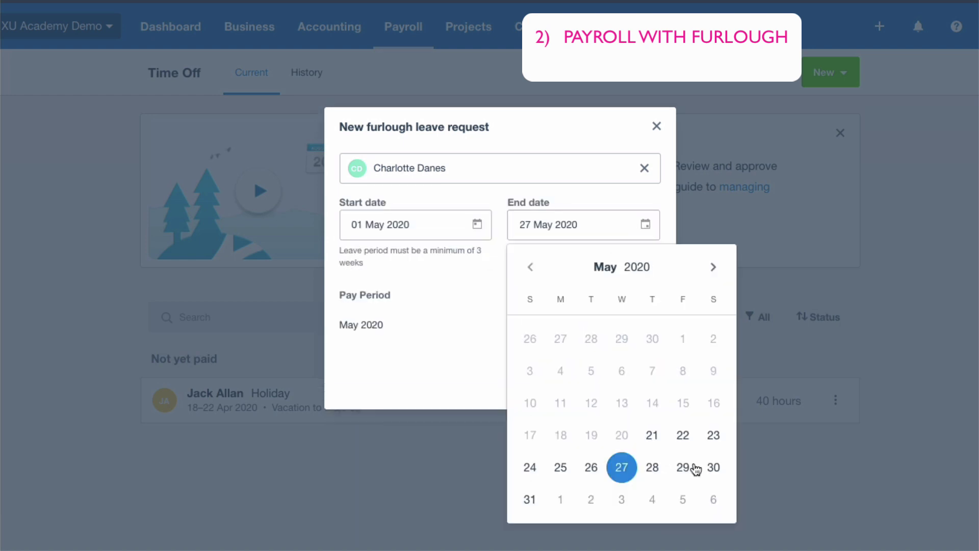
{"action": "left_click", "coordinate": [526, 494]}
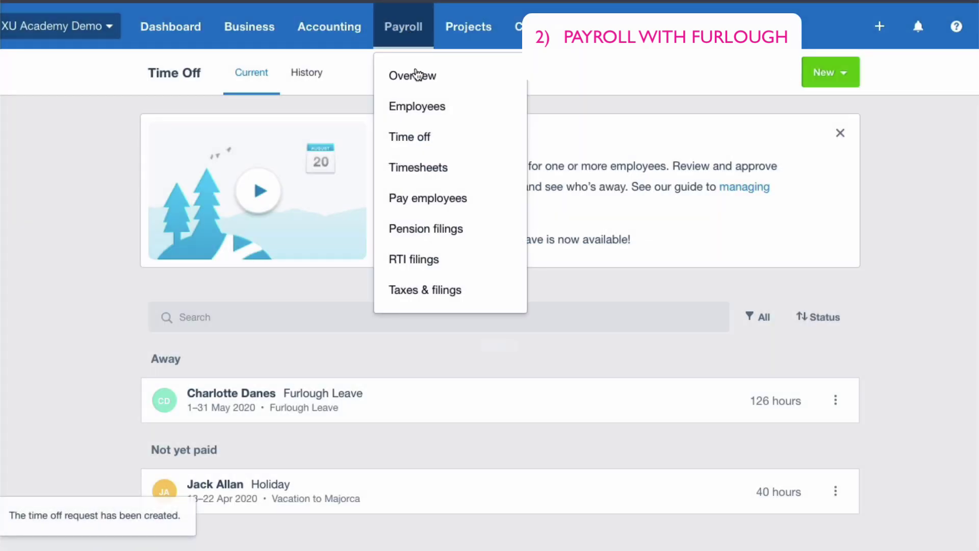
Step: Process the Calendar Month pay run ending 31 May 2020 and open the employee's payslip
{"action": "left_click", "coordinate": [428, 200]}
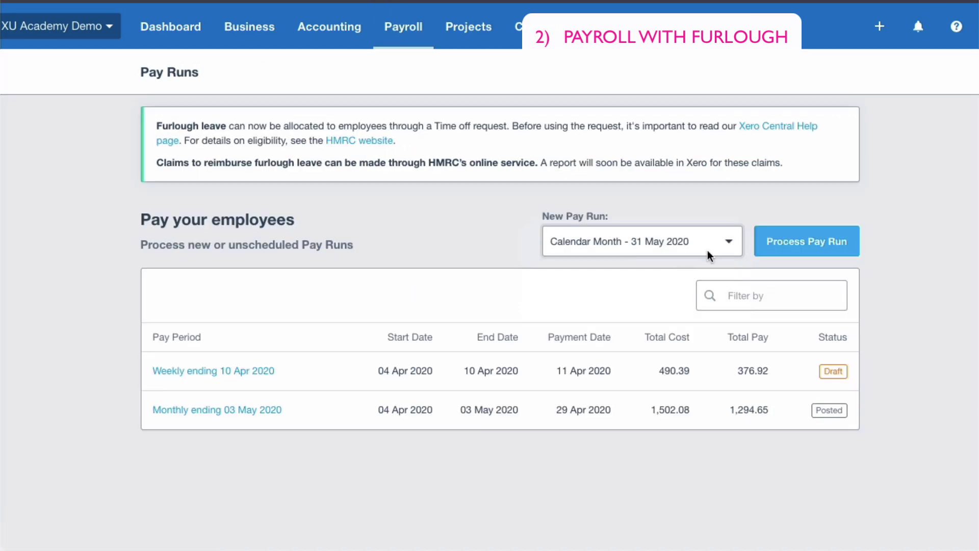
{"action": "left_click", "coordinate": [804, 241]}
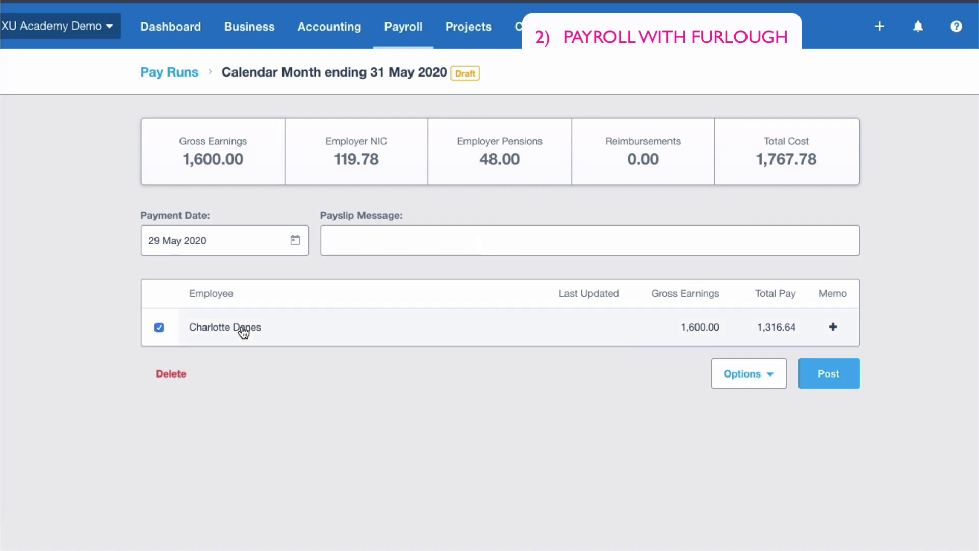
{"action": "left_click", "coordinate": [243, 332]}
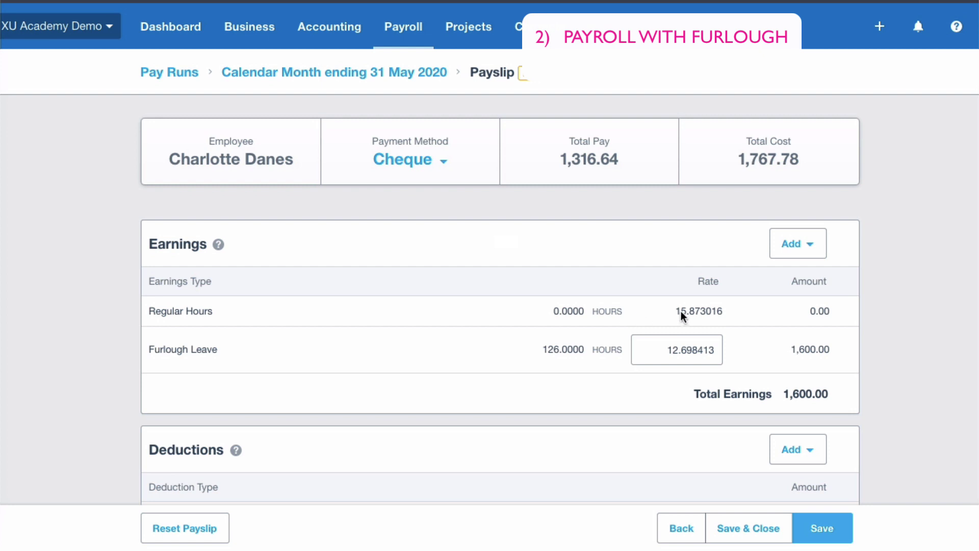
{"action": "scroll", "coordinate": [749, 326], "scroll_direction": "down", "scroll_amount": 2}
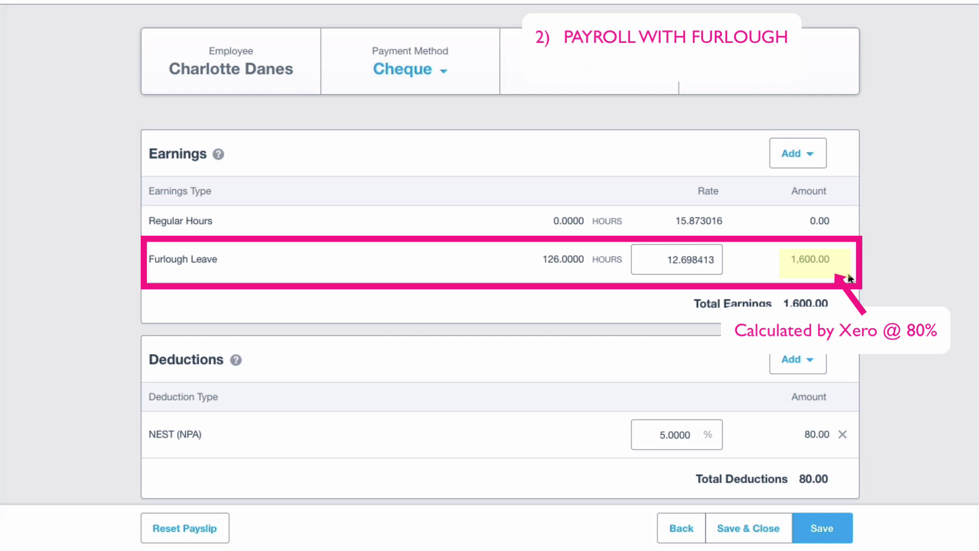
{"action": "scroll", "coordinate": [849, 278], "scroll_direction": "down", "scroll_amount": 2}
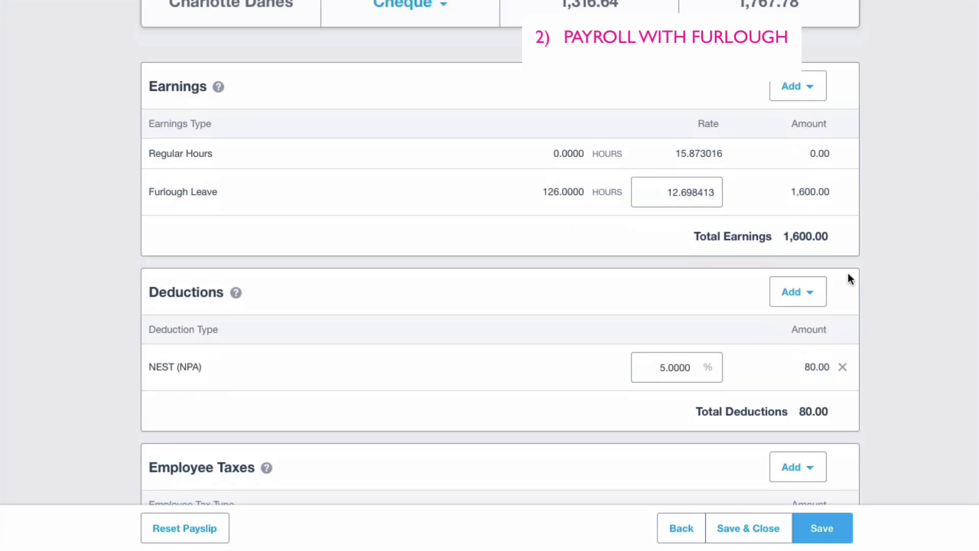
{"action": "scroll", "coordinate": [849, 273], "scroll_direction": "down", "scroll_amount": 1}
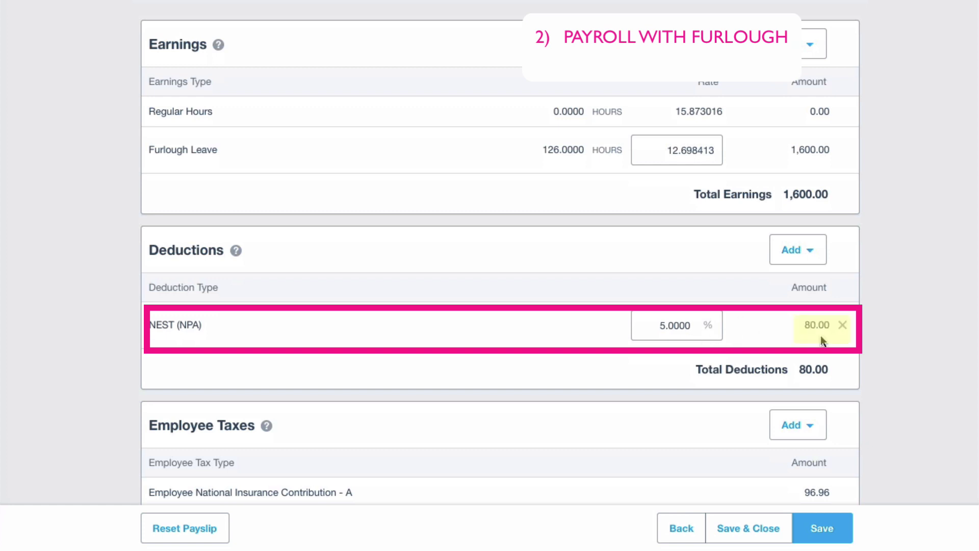
{"action": "scroll", "coordinate": [845, 382], "scroll_direction": "down", "scroll_amount": 10}
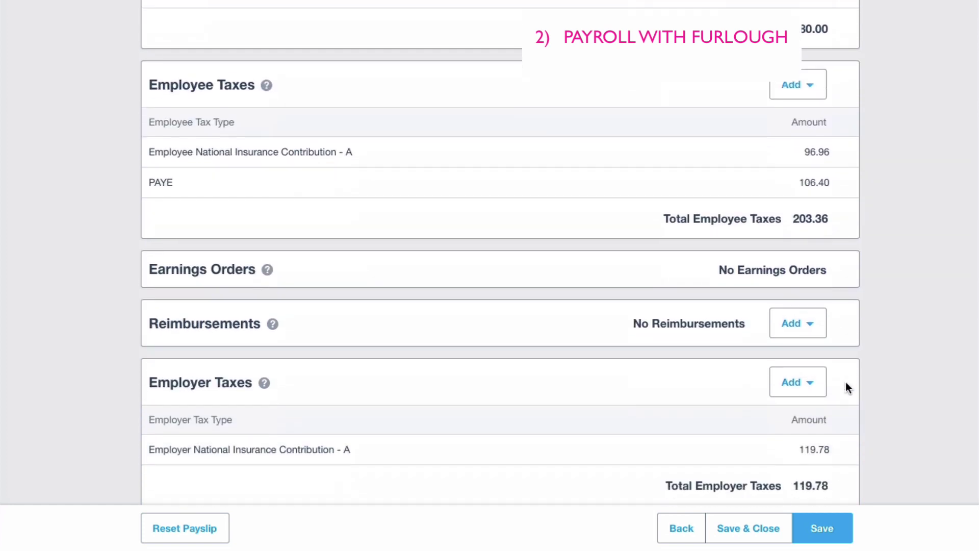
{"action": "scroll", "coordinate": [845, 382], "scroll_direction": "down", "scroll_amount": 1}
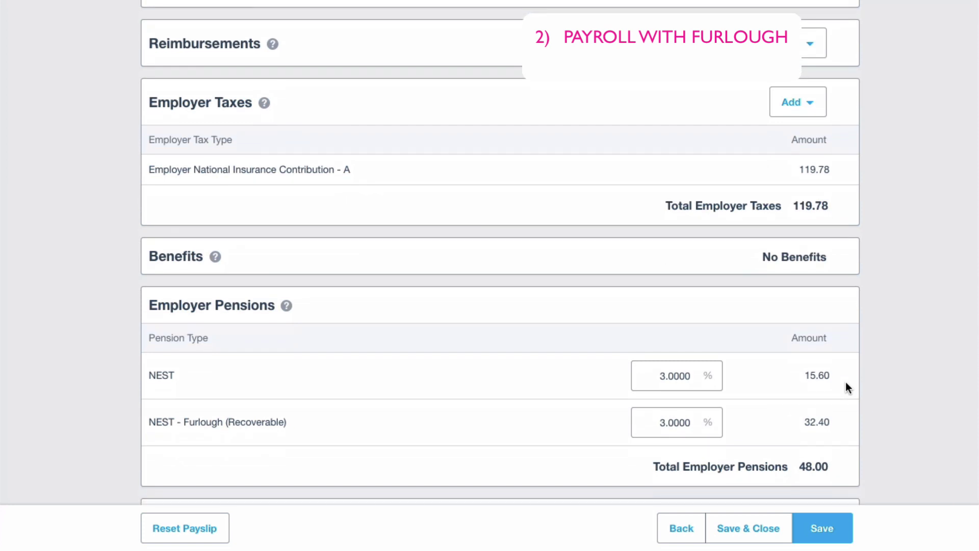
{"action": "scroll", "coordinate": [845, 382], "scroll_direction": "down", "scroll_amount": 2}
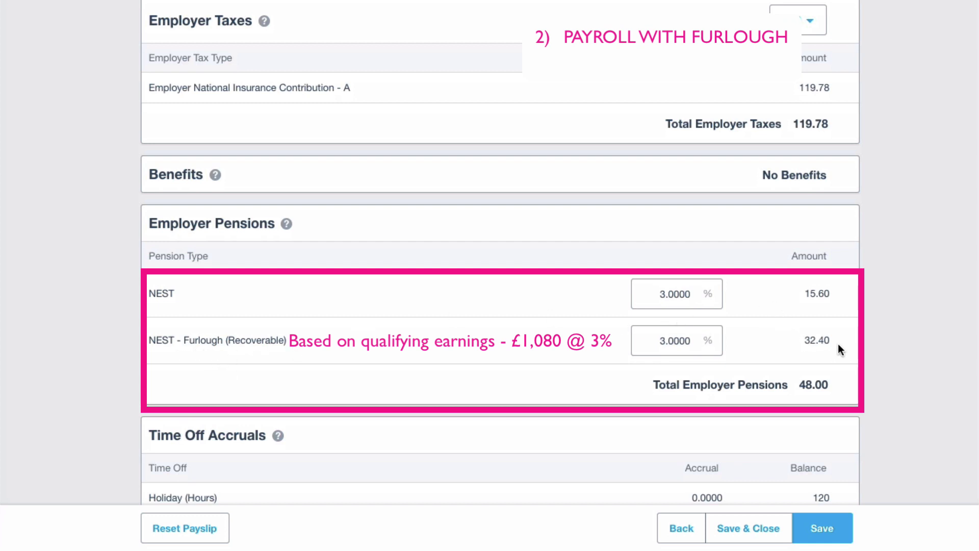
{"action": "scroll", "coordinate": [838, 343], "scroll_direction": "up", "scroll_amount": 1}
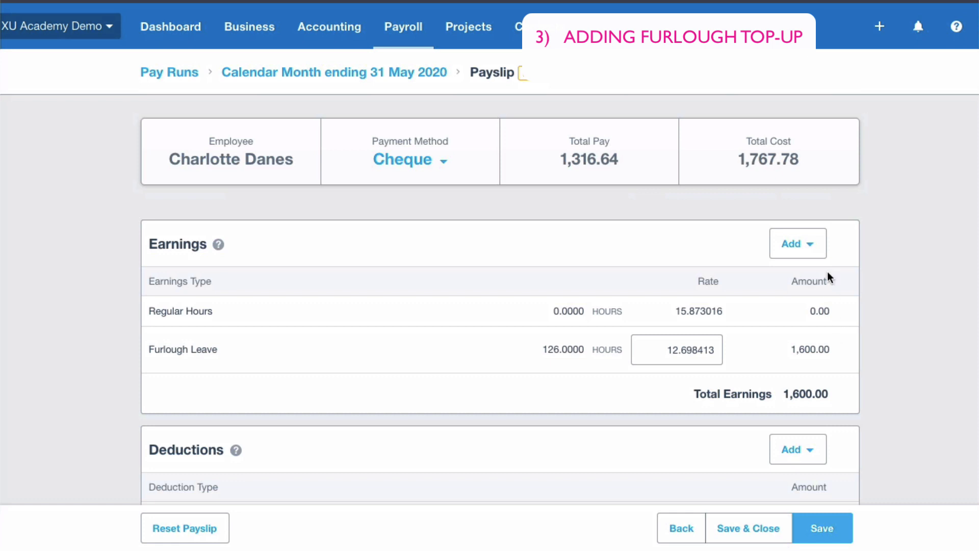
Step: Add a Furlough Top-up earnings line of 400, bringing earnings to 2,000.00 and total cost to 2,234.98
{"action": "left_click", "coordinate": [805, 248]}
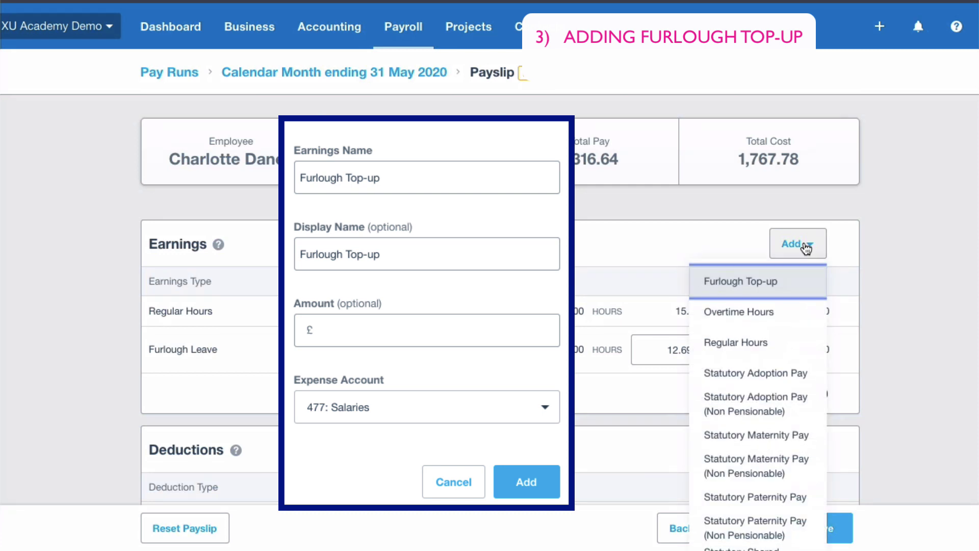
{"action": "left_click", "coordinate": [750, 285]}
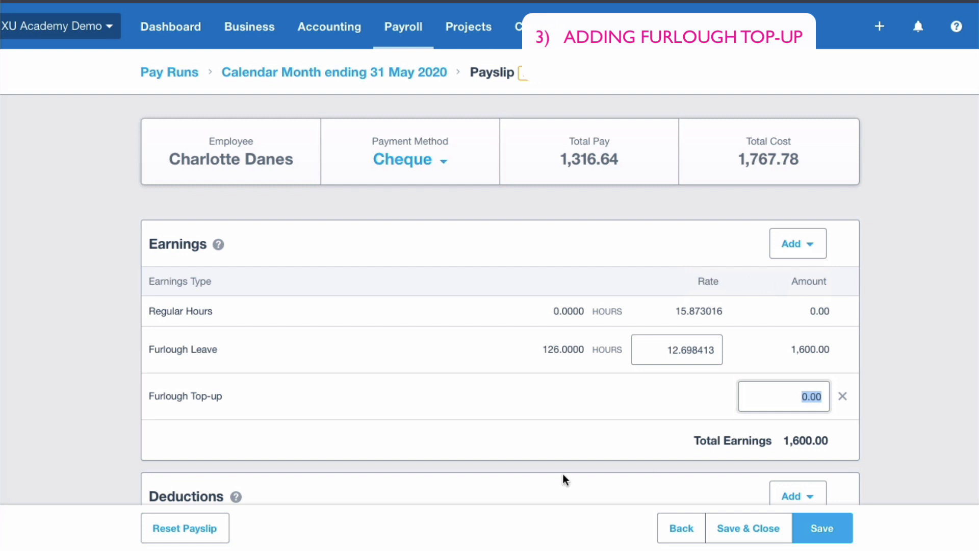
{"action": "type", "text": "400"}
{"action": "key", "text": "Tab"}
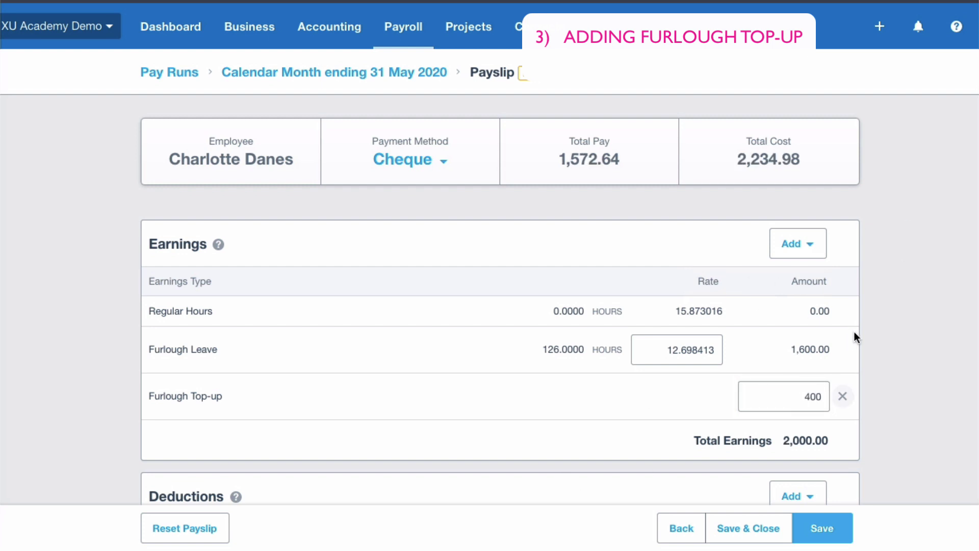
{"action": "scroll", "coordinate": [854, 333], "scroll_direction": "down", "scroll_amount": 1}
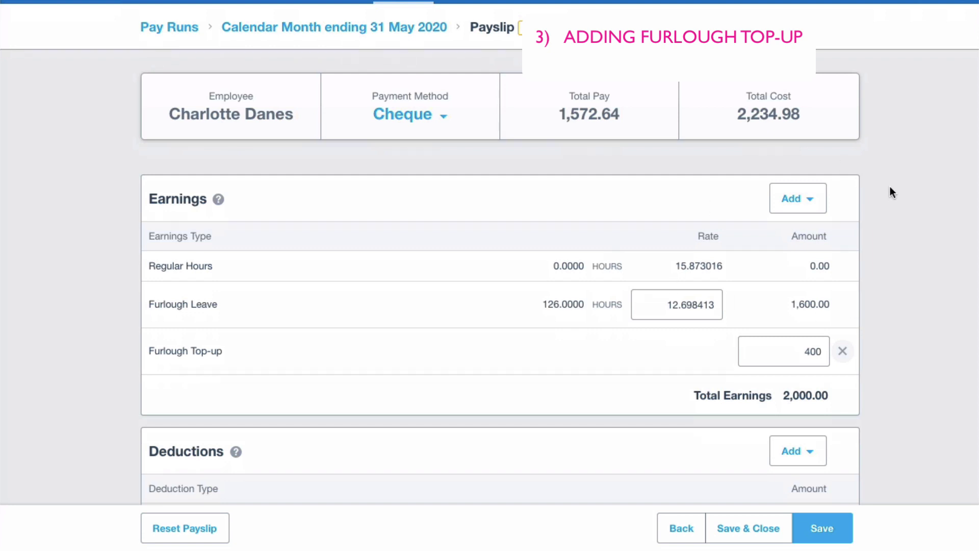
Step: Check the 60.00 employer pensions and 1,572.64 net pay, then save and close the payslip
{"action": "scroll", "coordinate": [910, 354], "scroll_direction": "down", "scroll_amount": 2}
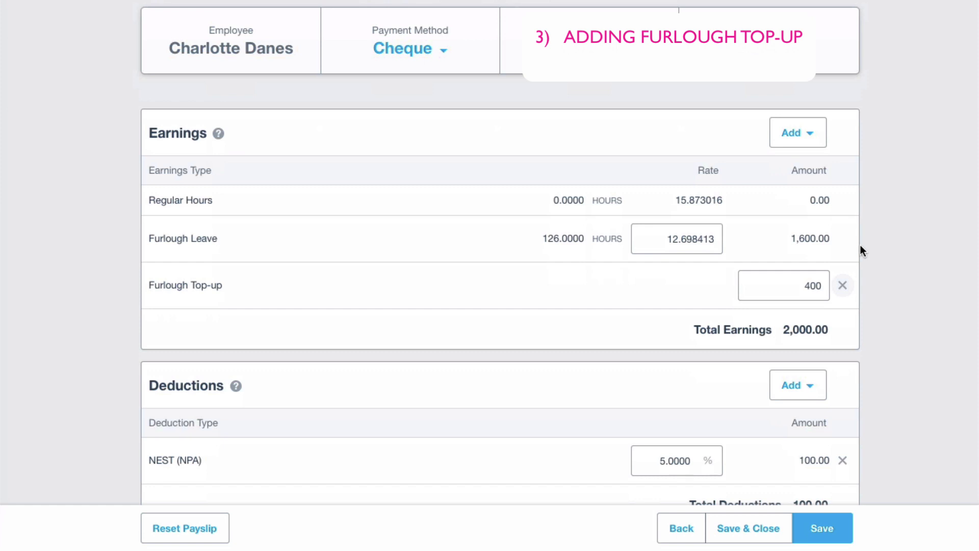
{"action": "scroll", "coordinate": [839, 334], "scroll_direction": "down", "scroll_amount": 1}
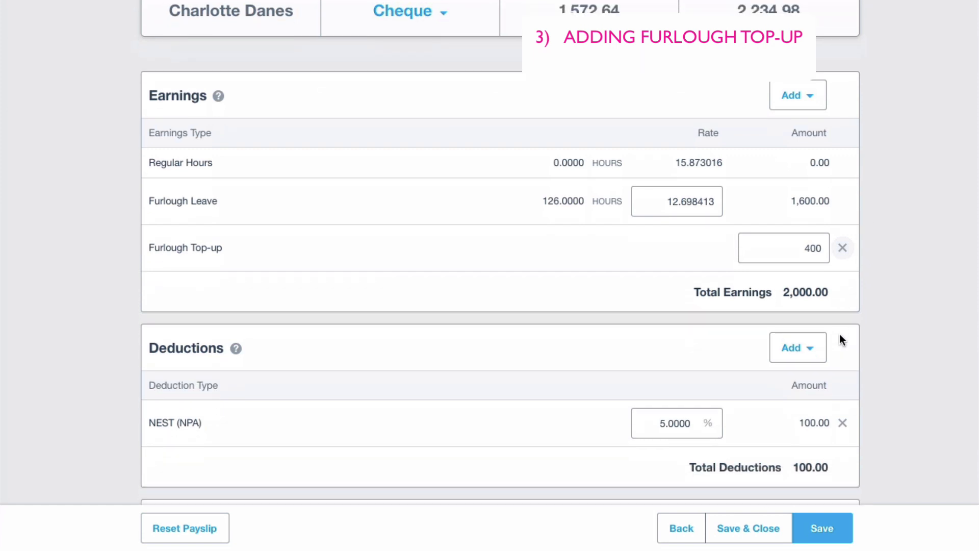
{"action": "scroll", "coordinate": [839, 335], "scroll_direction": "down", "scroll_amount": 3}
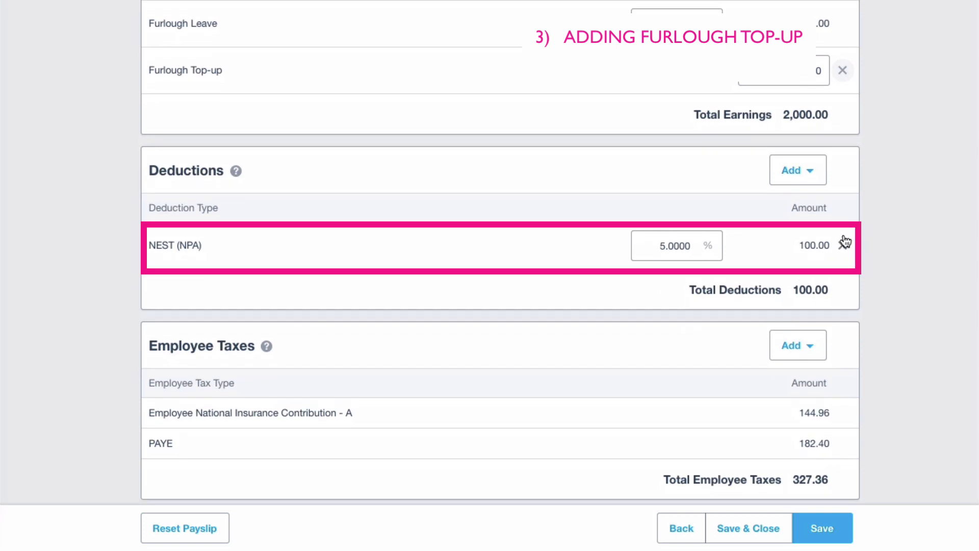
{"action": "scroll", "coordinate": [870, 263], "scroll_direction": "down", "scroll_amount": 2}
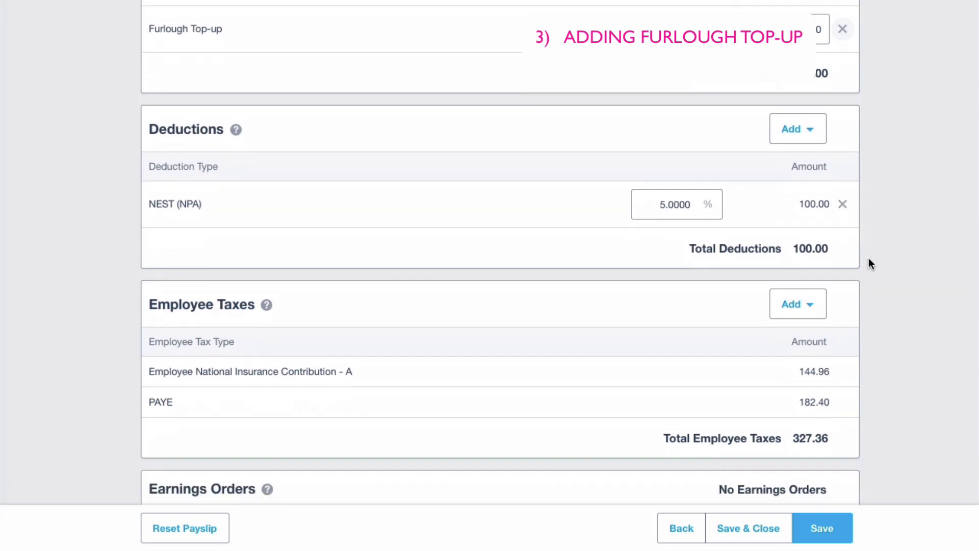
{"action": "scroll", "coordinate": [869, 261], "scroll_direction": "down", "scroll_amount": 5}
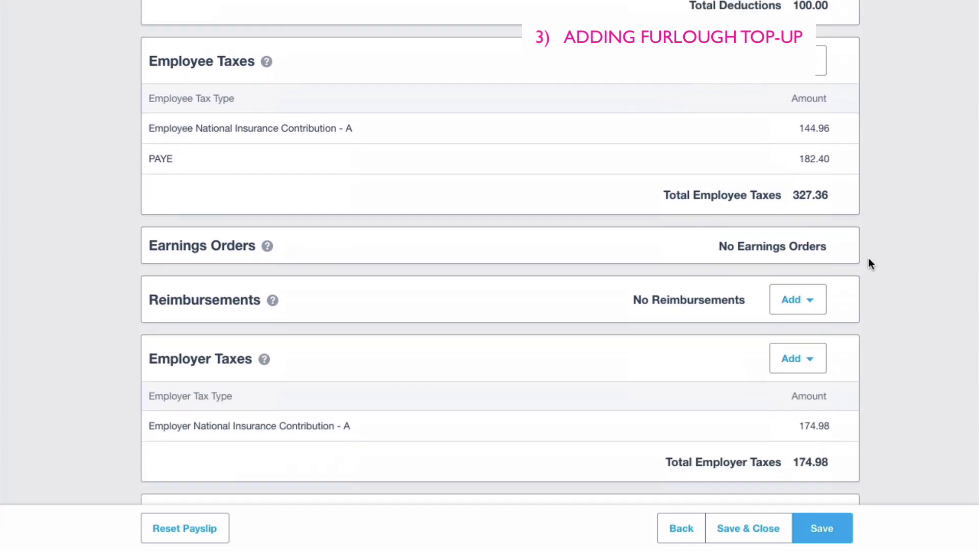
{"action": "scroll", "coordinate": [867, 261], "scroll_direction": "down", "scroll_amount": 5}
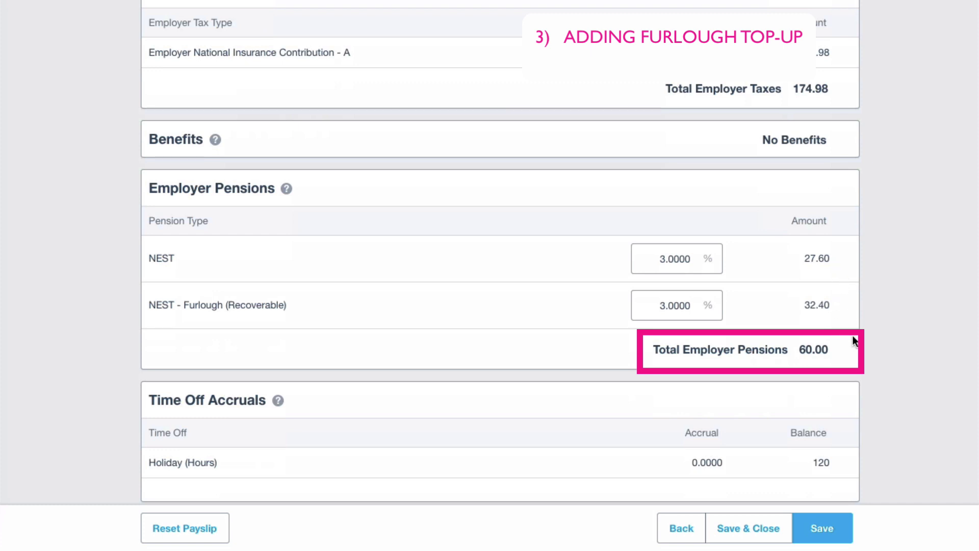
{"action": "scroll", "coordinate": [855, 341], "scroll_direction": "down", "scroll_amount": 3}
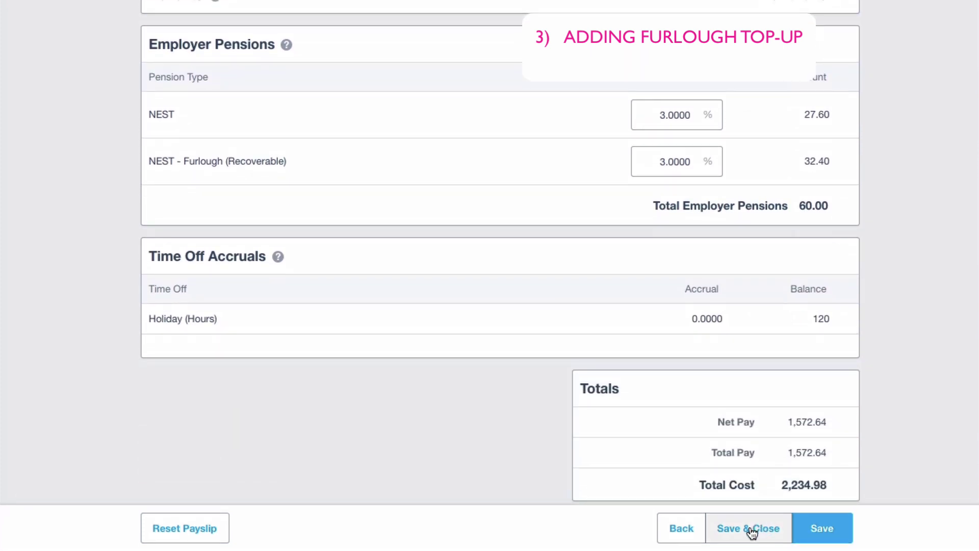
{"action": "left_click", "coordinate": [751, 531]}
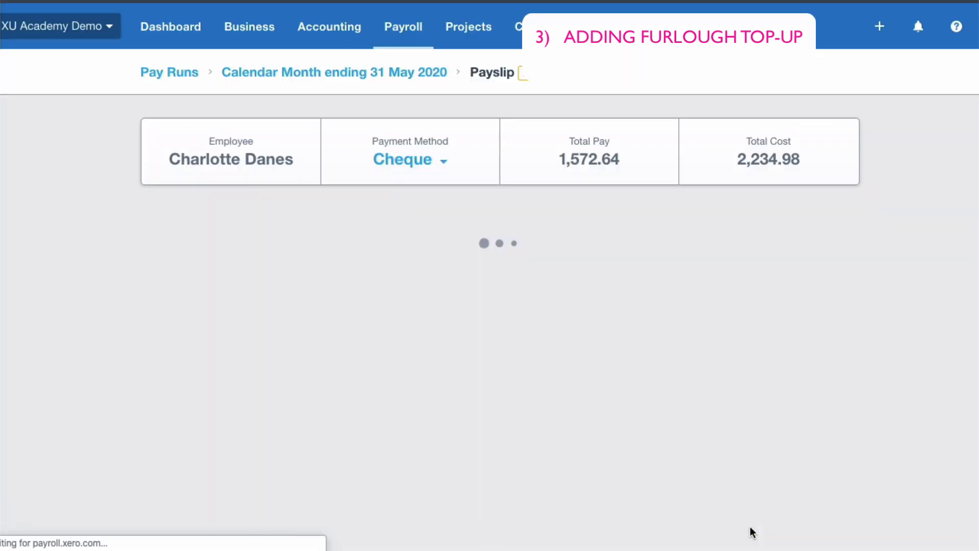
Step: View the Tax Month 2 payslip PDF showing gross pay 2,000.00, net pay 1,572.64, employer contributions 234.98
{"action": "left_click", "coordinate": [772, 375]}
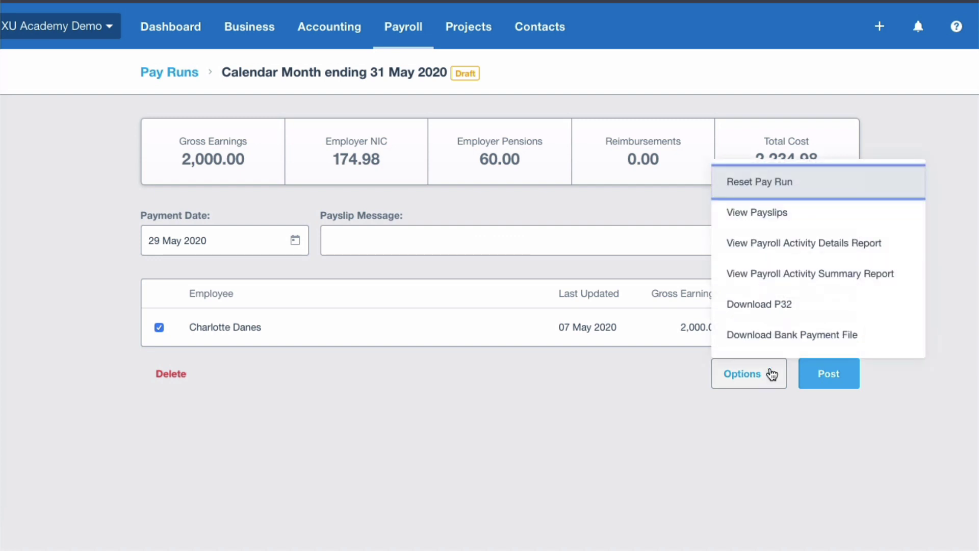
{"action": "left_click", "coordinate": [768, 215]}
{"action": "scroll", "coordinate": [671, 285], "scroll_direction": "down", "scroll_amount": 2}
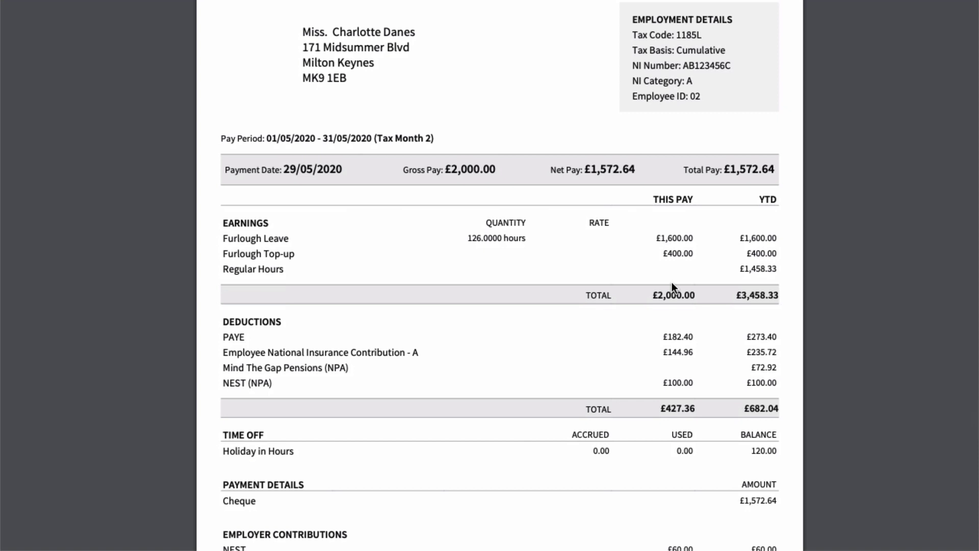
{"action": "scroll", "coordinate": [672, 283], "scroll_direction": "down", "scroll_amount": 1}
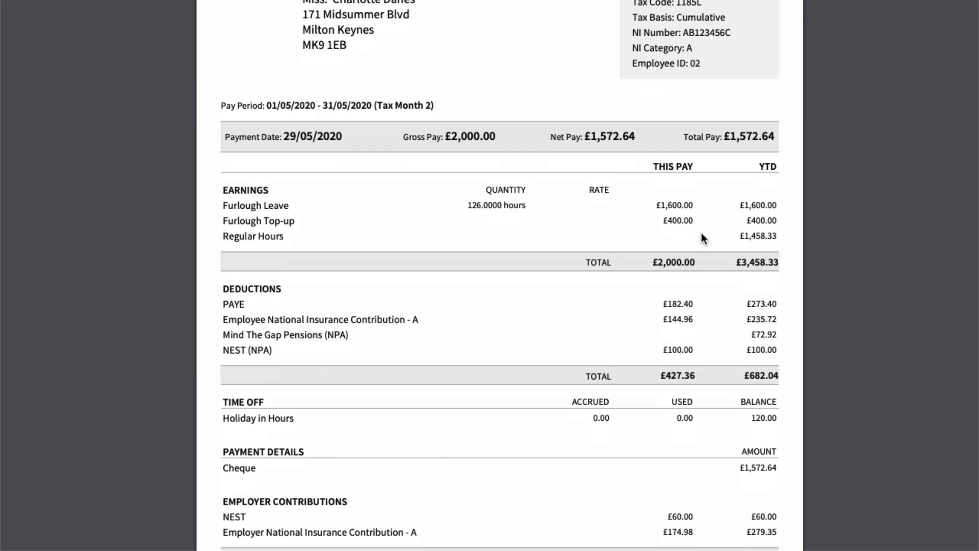
{"action": "scroll", "coordinate": [700, 230], "scroll_direction": "down", "scroll_amount": 2}
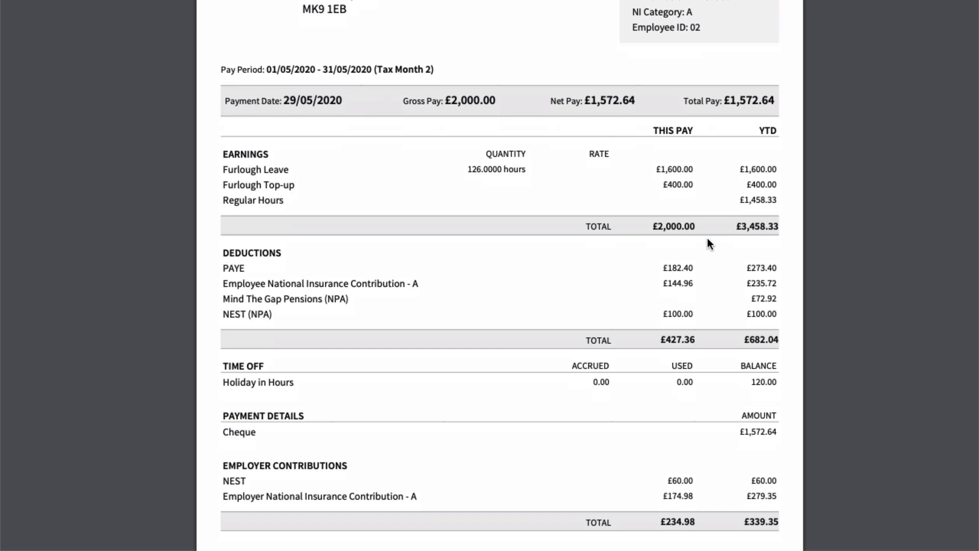
{"action": "scroll", "coordinate": [708, 238], "scroll_direction": "down", "scroll_amount": 3}
{"action": "scroll", "coordinate": [708, 238], "scroll_direction": "down", "scroll_amount": 2}
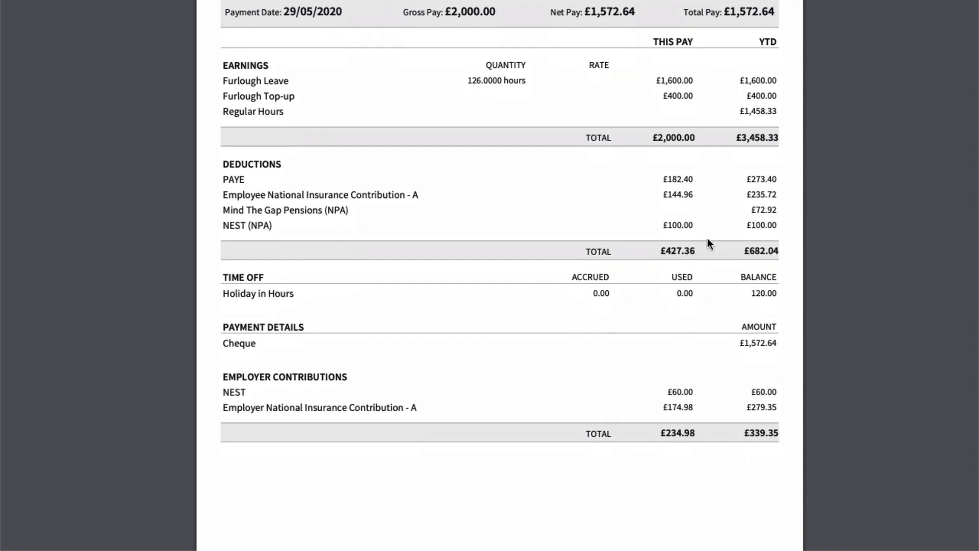
{"action": "scroll", "coordinate": [705, 228], "scroll_direction": "down", "scroll_amount": 1}
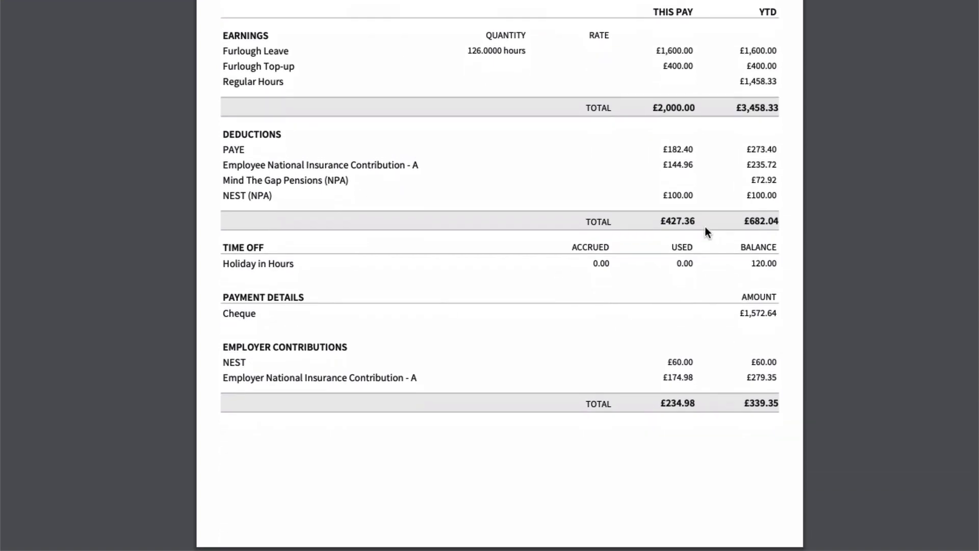
{"action": "scroll", "coordinate": [705, 229], "scroll_direction": "up", "scroll_amount": 10}
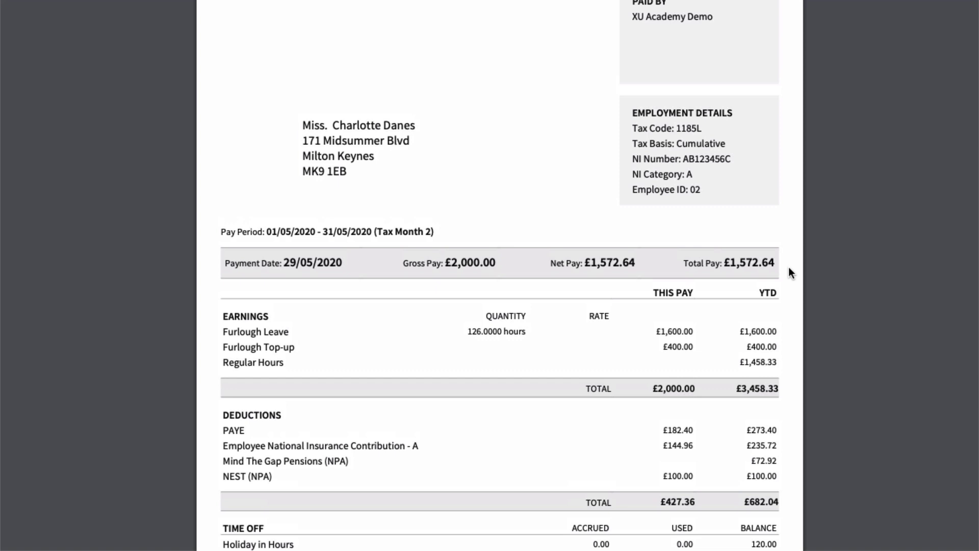
{"action": "scroll", "coordinate": [789, 267], "scroll_direction": "up", "scroll_amount": 1}
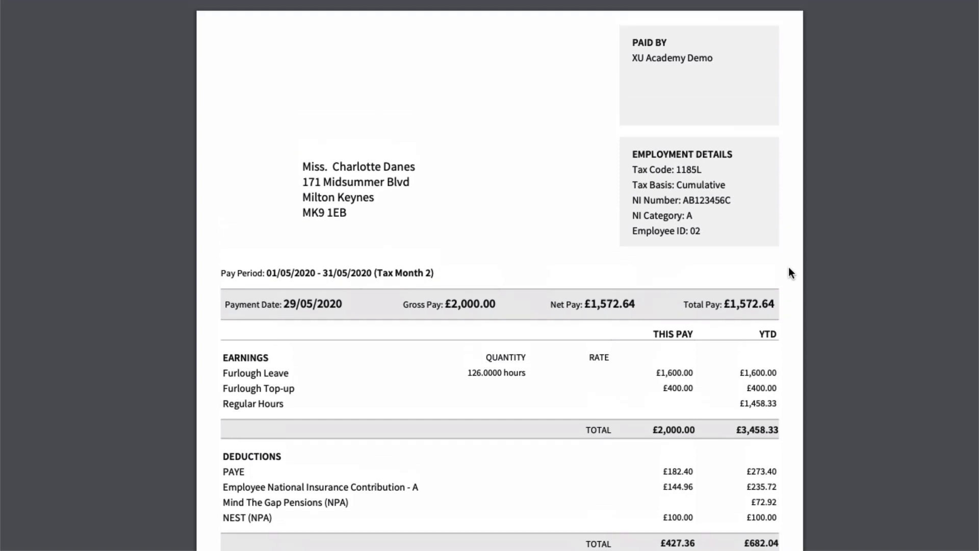